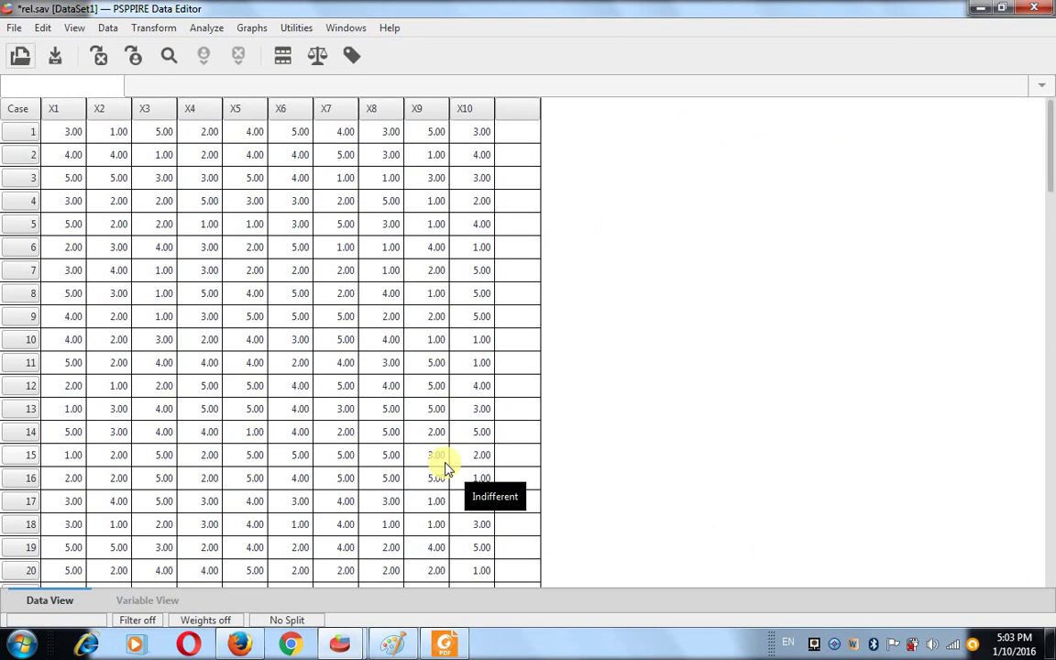
# Open the Reliability analysis for the rel.sav dataset
pyautogui.hotkey('alt', 'a')
pyautogui.press('Right')
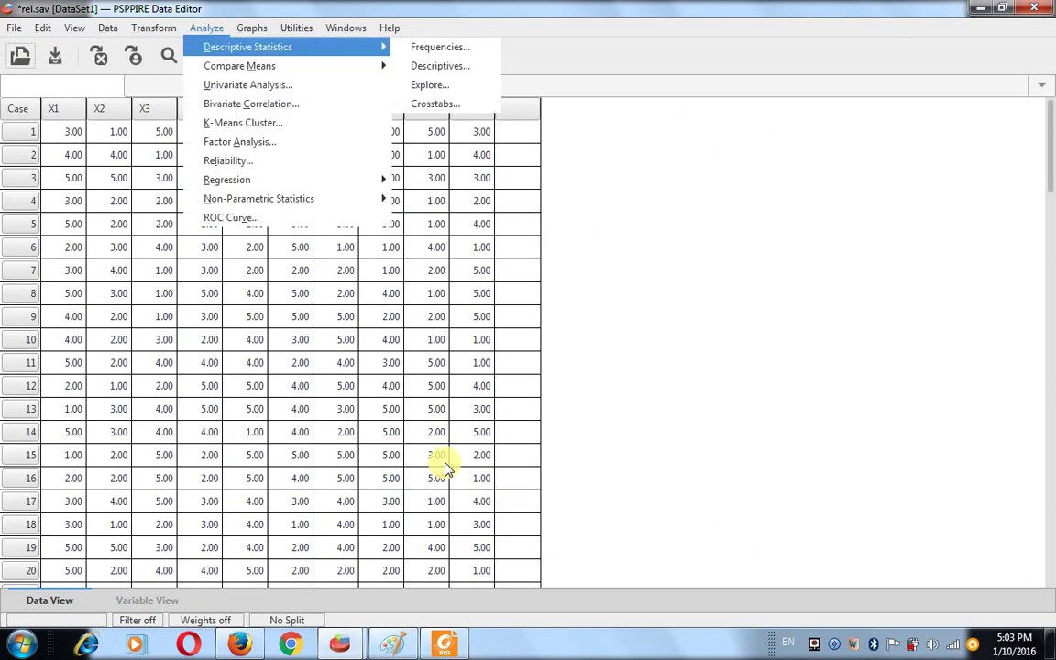
pyautogui.press('Left')
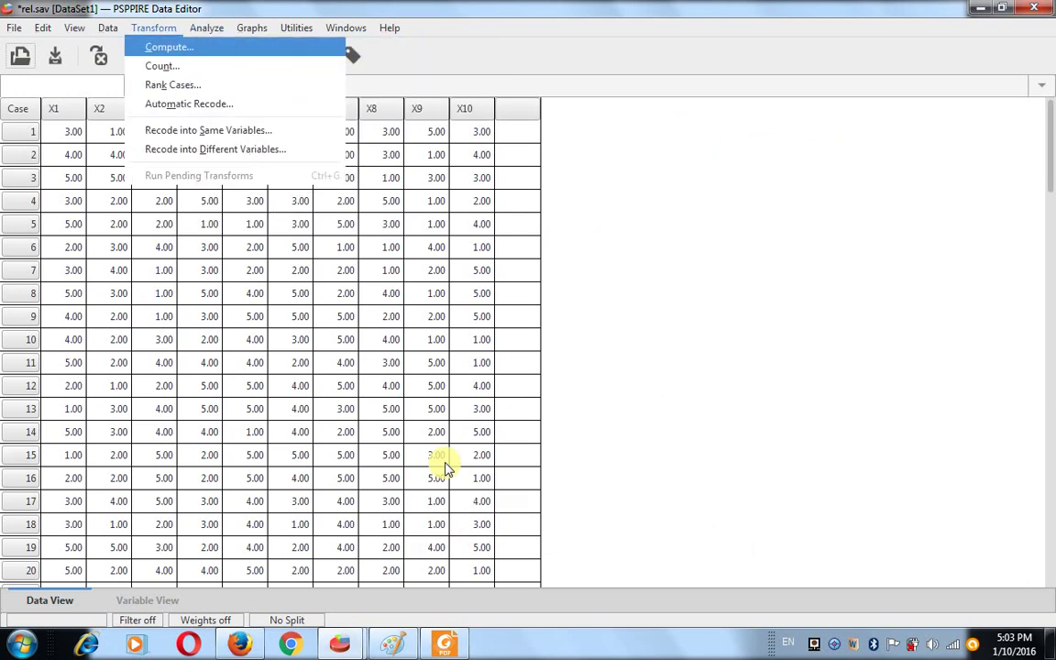
pyautogui.press('Right')
pyautogui.press('Down')
pyautogui.press('Down')
pyautogui.press('Down')
pyautogui.press('Down')
pyautogui.press('Down')
pyautogui.press('Down')
pyautogui.press('Down')
pyautogui.press('Up')
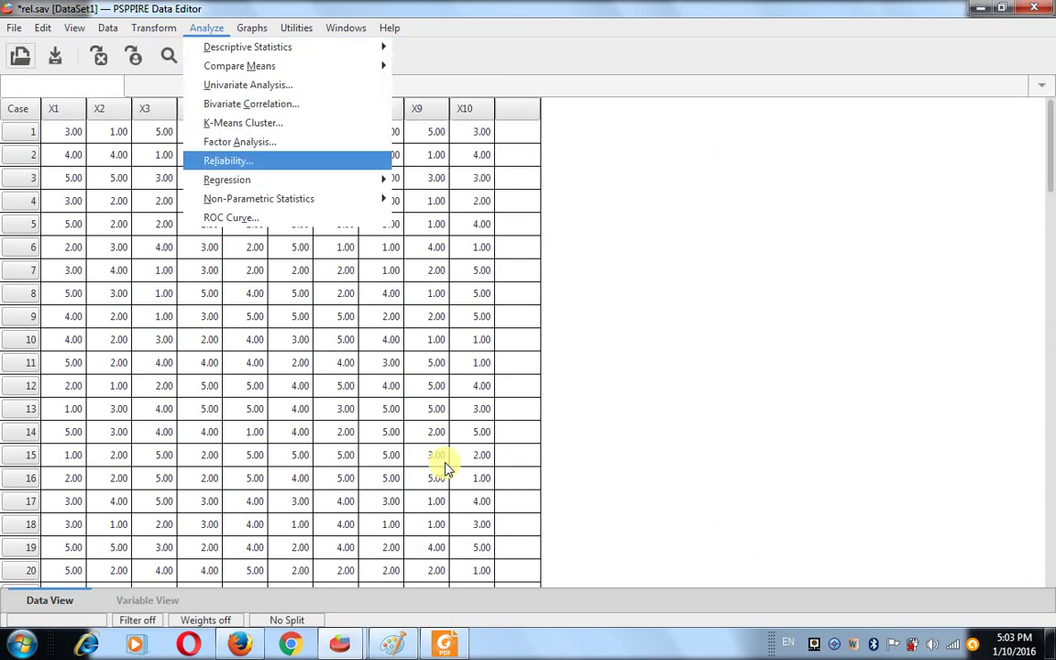
pyautogui.press('Return')
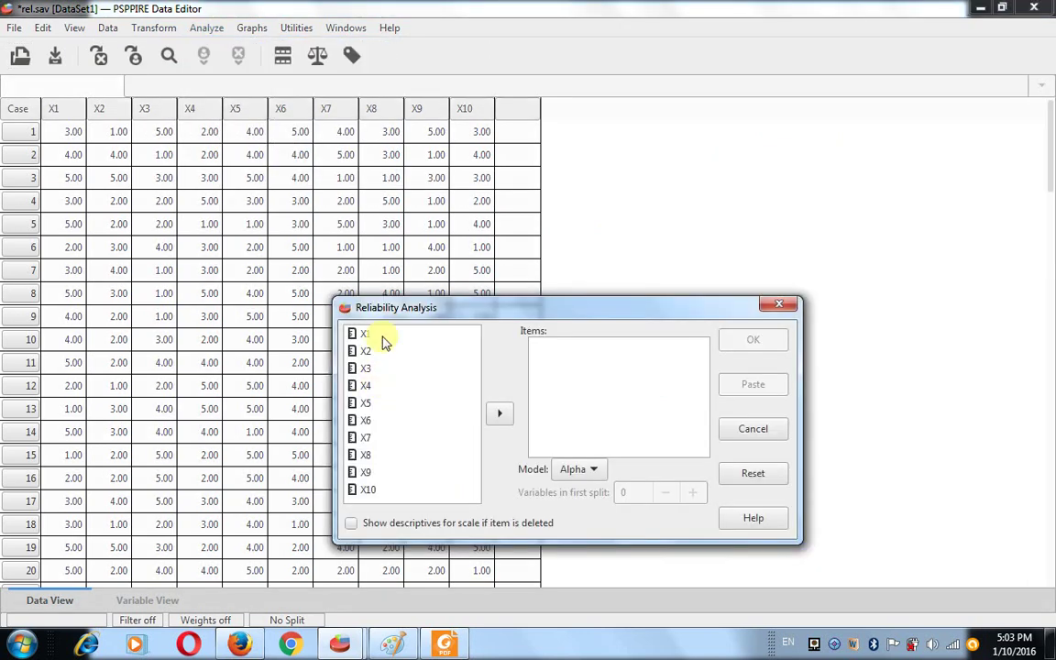
# Run the reliability analysis on items X1 to X10 with the Alpha model, showing descriptives for scale if item is deleted
pyautogui.keyDown('shift'); pyautogui.click(369, 489); pyautogui.keyUp('shift')
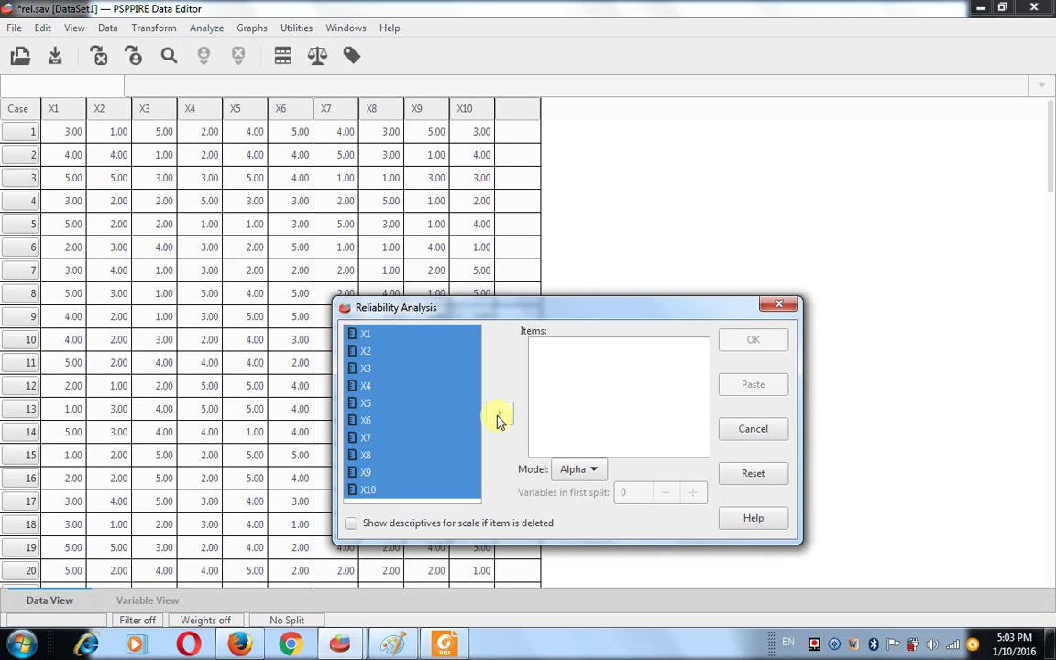
pyautogui.click(499, 414)
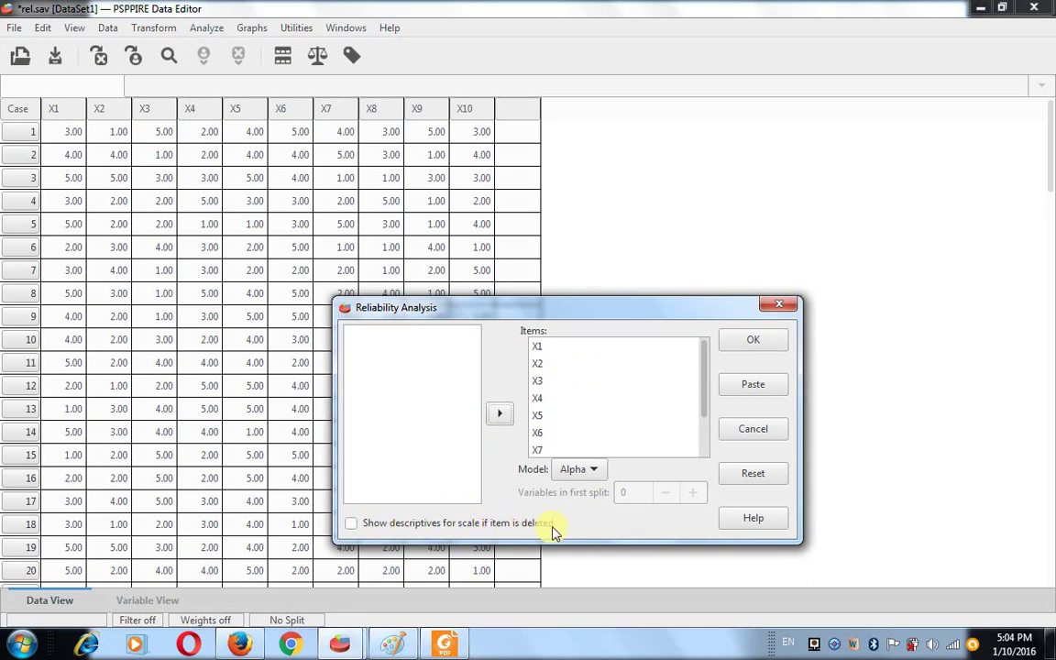
pyautogui.click(354, 526)
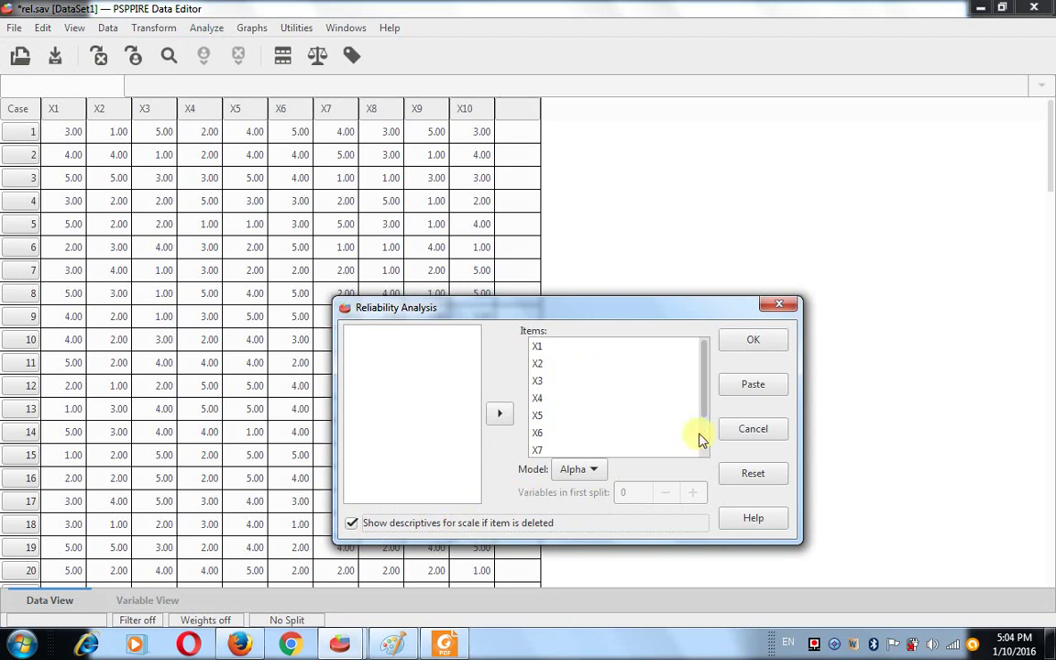
pyautogui.click(757, 343)
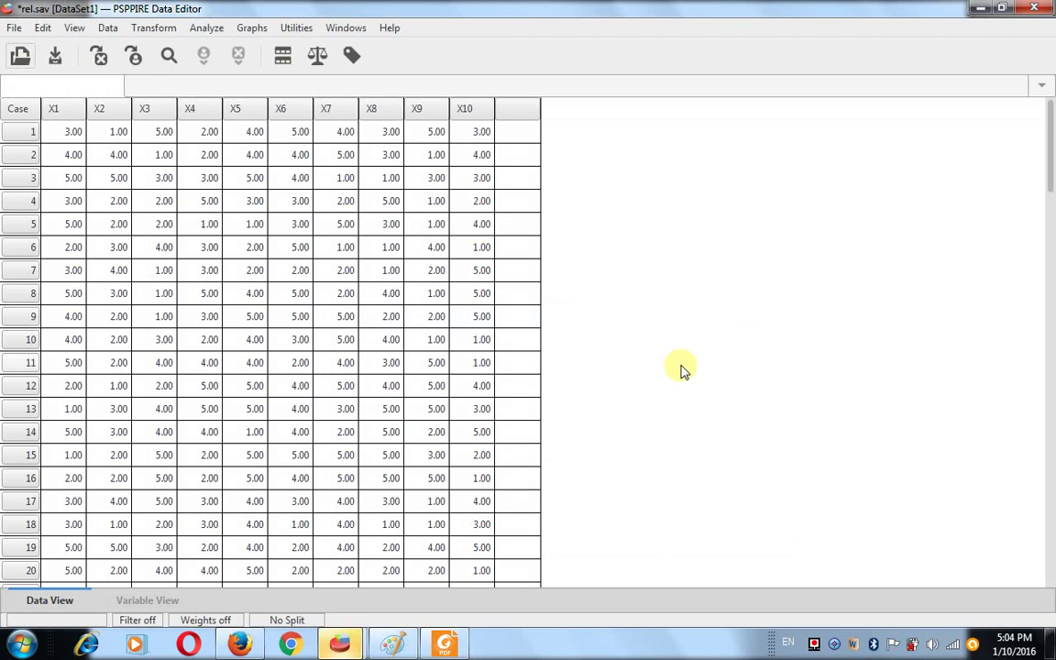
# Export the reliability results from the PSPPIRE Output Viewer as an OpenDocument (*.odt) file named rel on Local Disk (F:)
pyautogui.hotkey('alt', 'Tab')
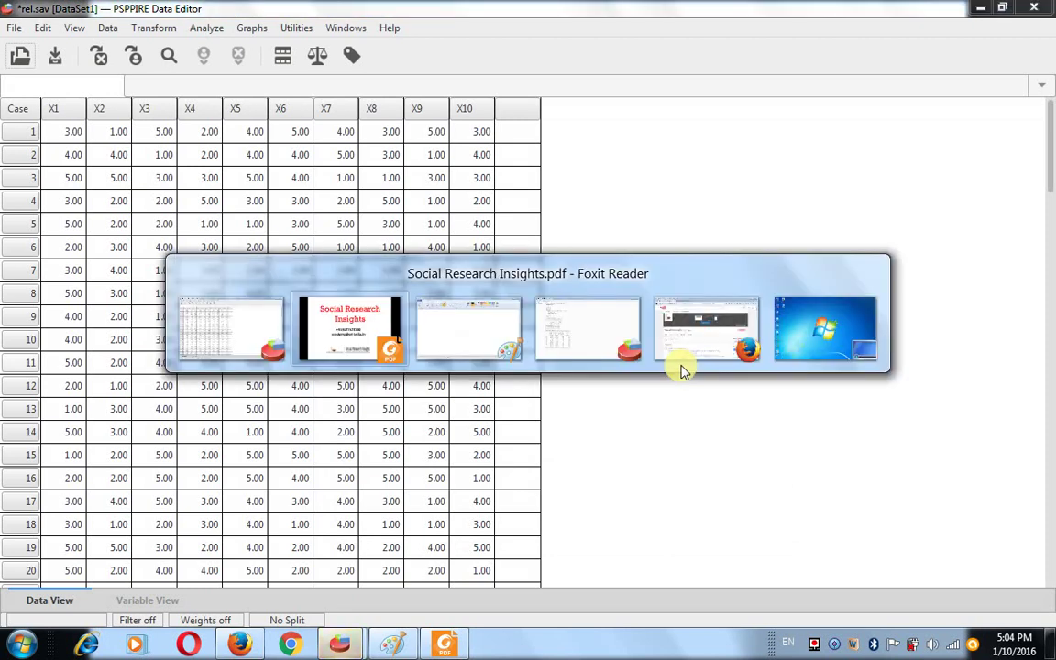
pyautogui.hotkey('alt', 'Tab')
pyautogui.hotkey('alt', 'Tab')
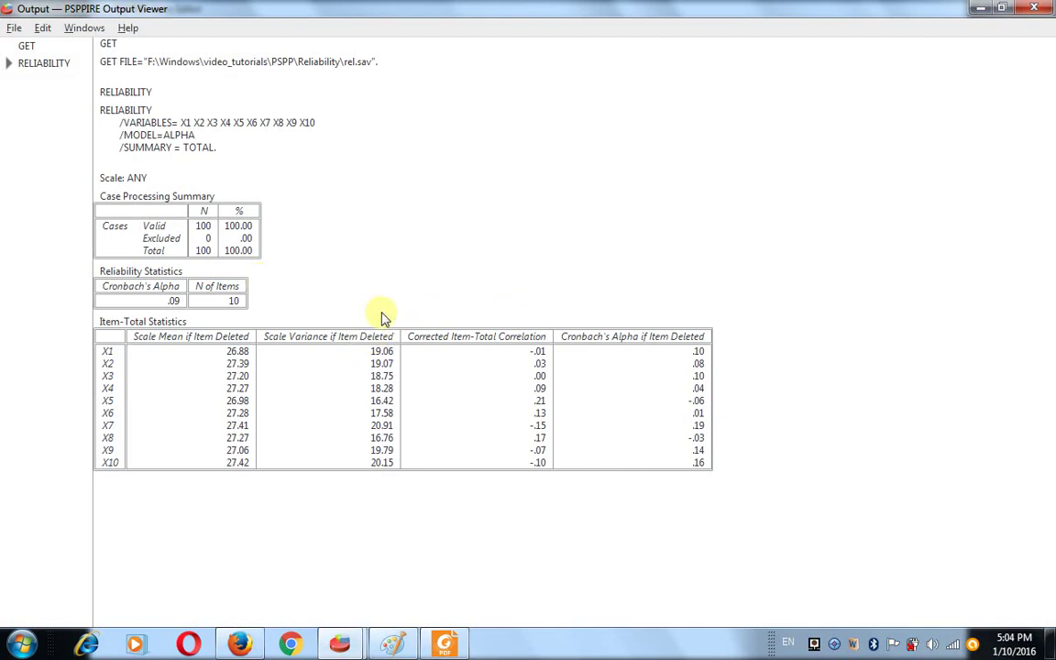
pyautogui.hotkey('alt', 'f')
pyautogui.press('Return')
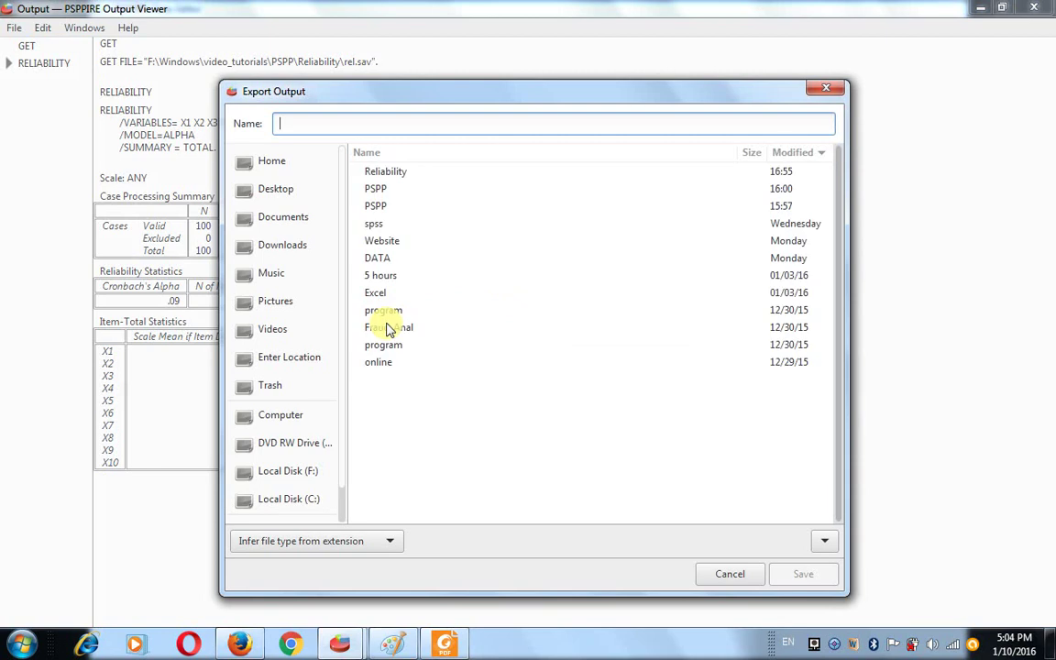
pyautogui.click(394, 546)
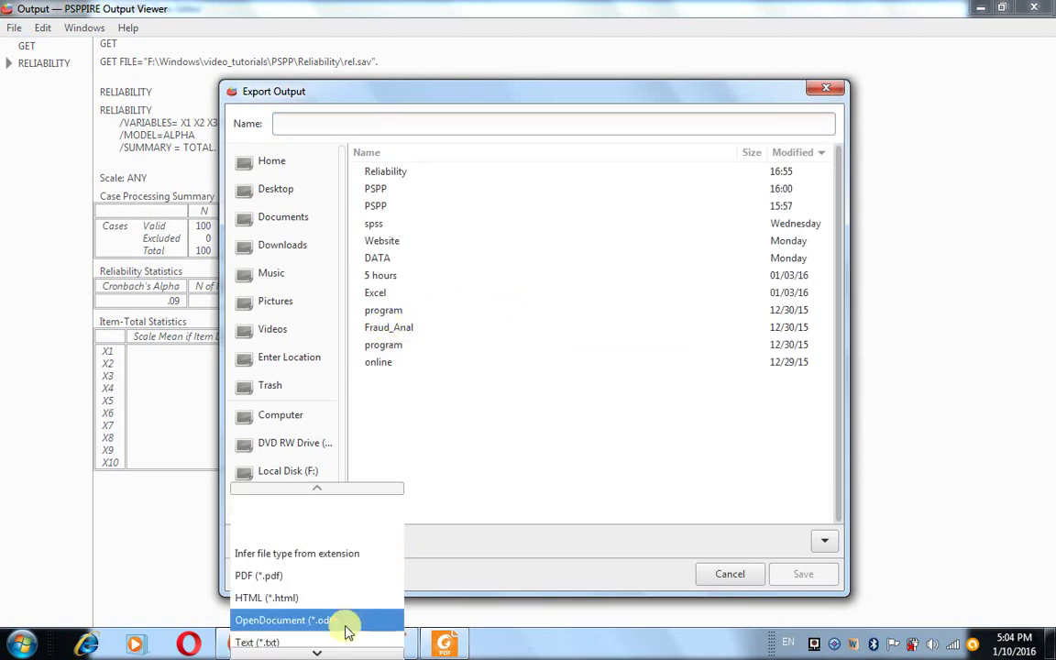
pyautogui.click(347, 623)
pyautogui.click(380, 123)
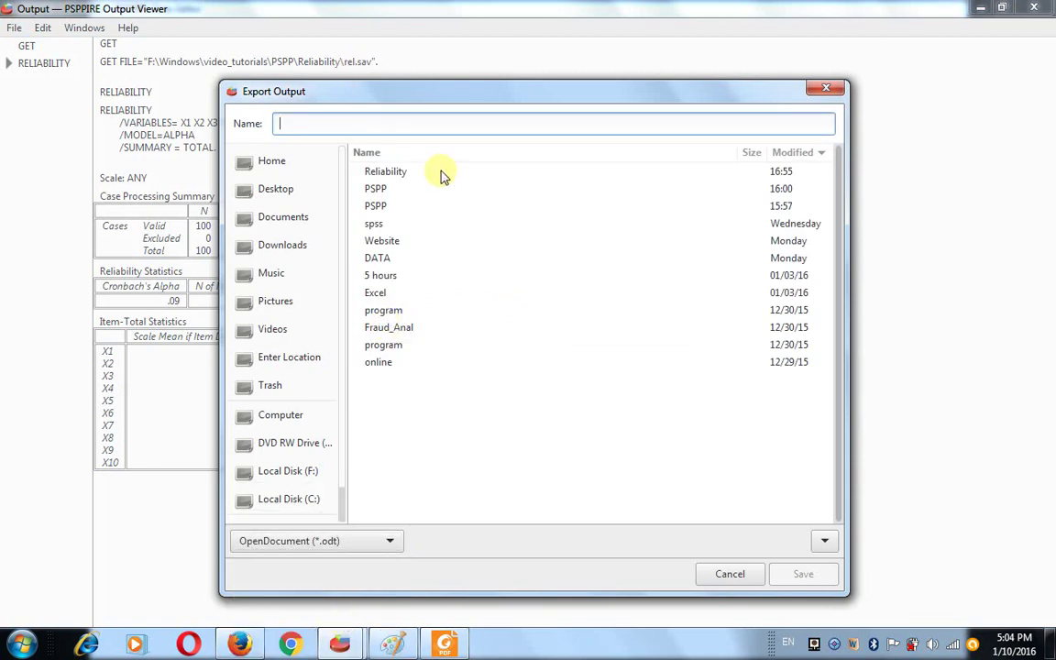
pyautogui.write('rel')
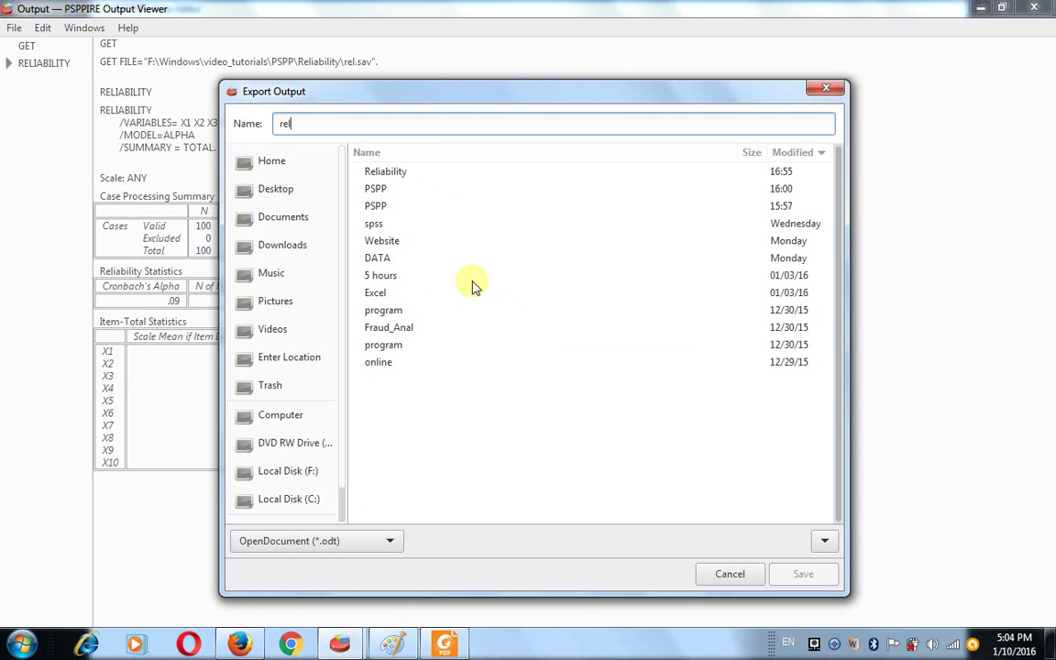
pyautogui.click(273, 470)
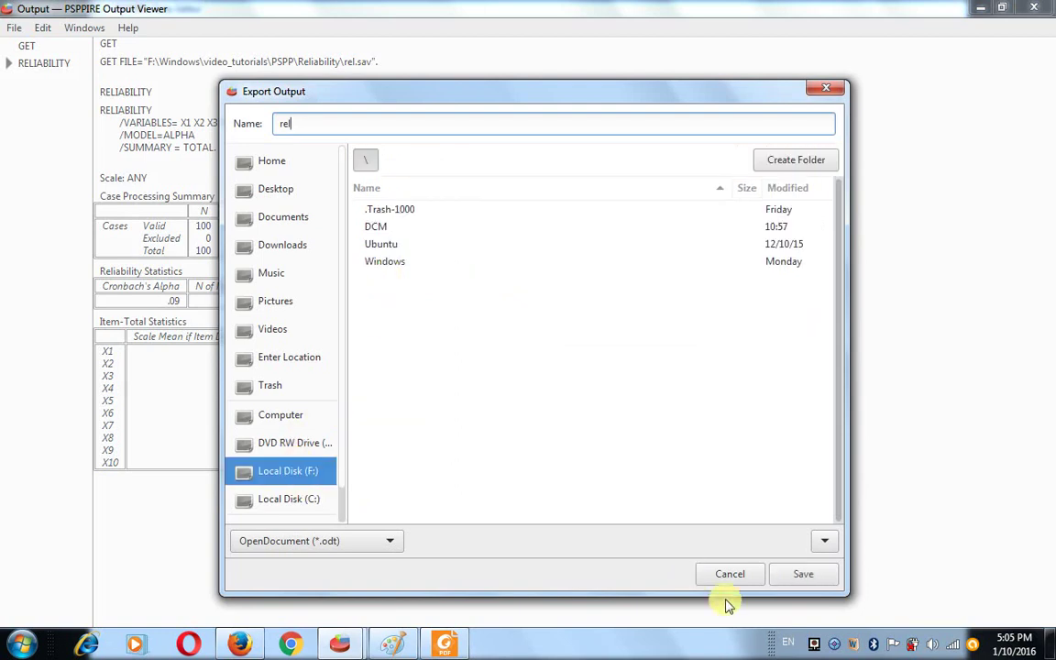
pyautogui.click(803, 574)
# Browse to Local Disk (F:) in Windows Explorer and open the exported rel.odt in LibreOffice Writer
pyautogui.hotkey('alt', 'Tab')
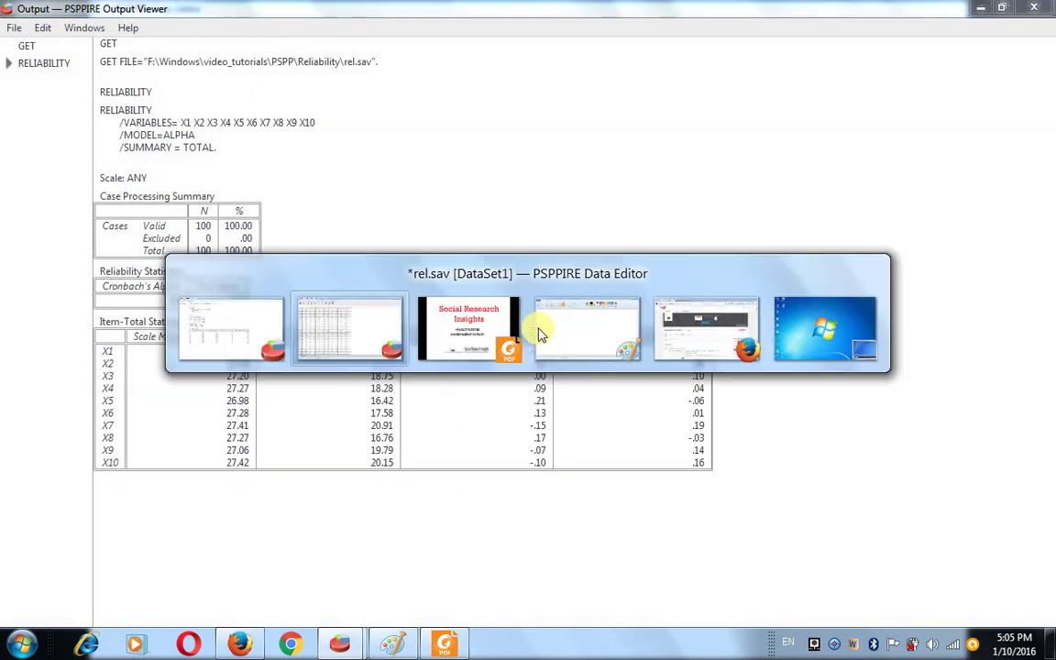
pyautogui.press('Tab')
pyautogui.press('Tab')
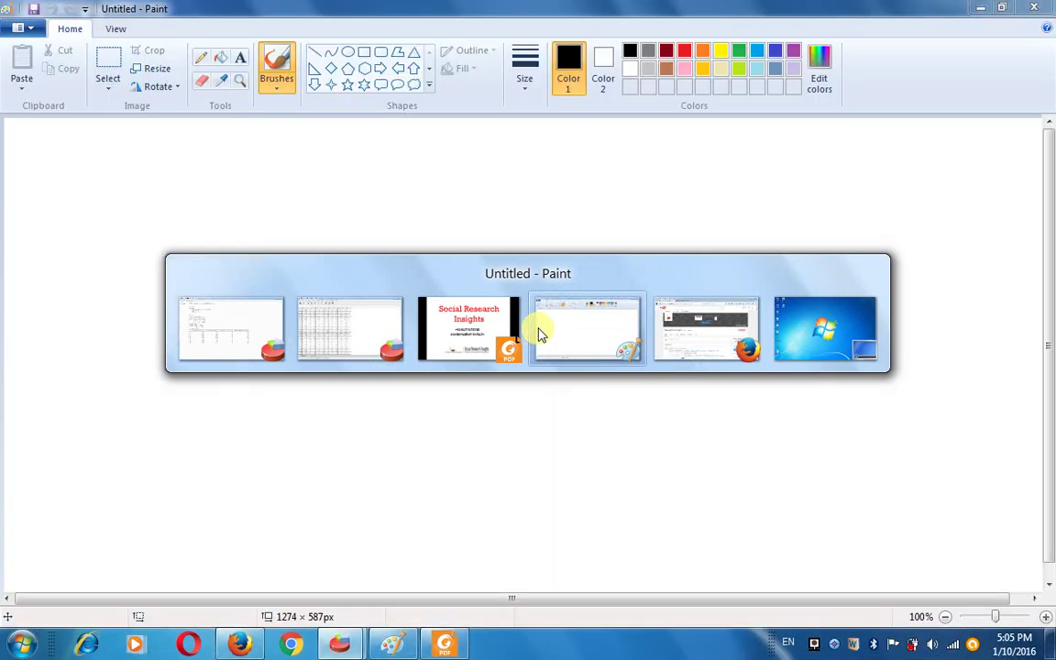
pyautogui.press('Tab')
pyautogui.press('Tab')
pyautogui.press('Tab')
pyautogui.press('Tab')
pyautogui.press('super+d')
pyautogui.press('super')
pyautogui.press('Right')
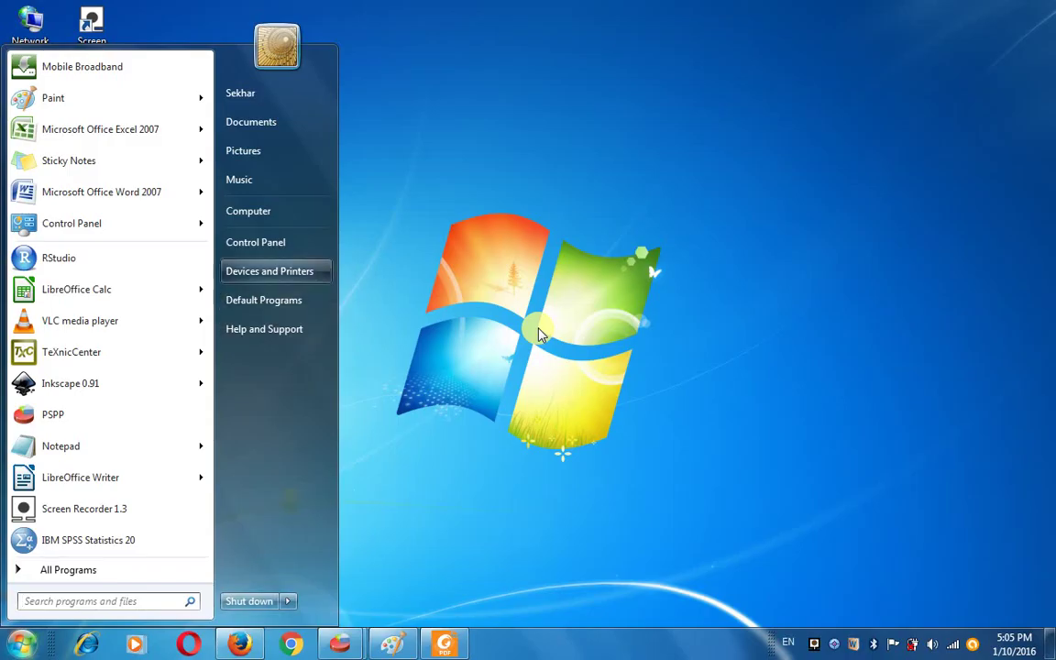
pyautogui.press('Up')
pyautogui.press('Up')
pyautogui.press('Return')
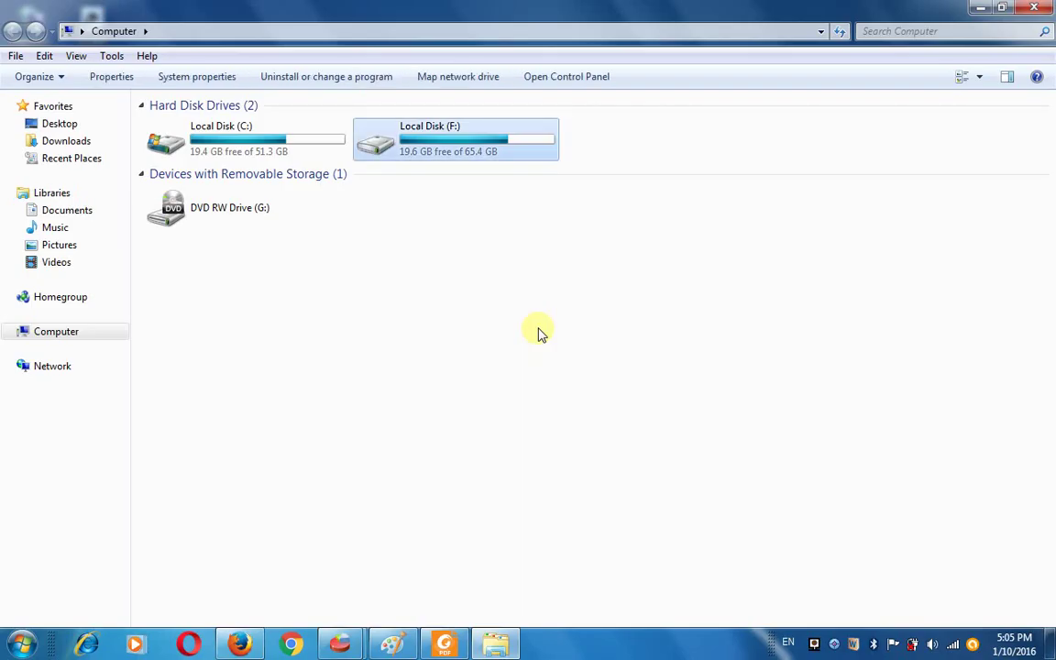
pyautogui.press('Return')
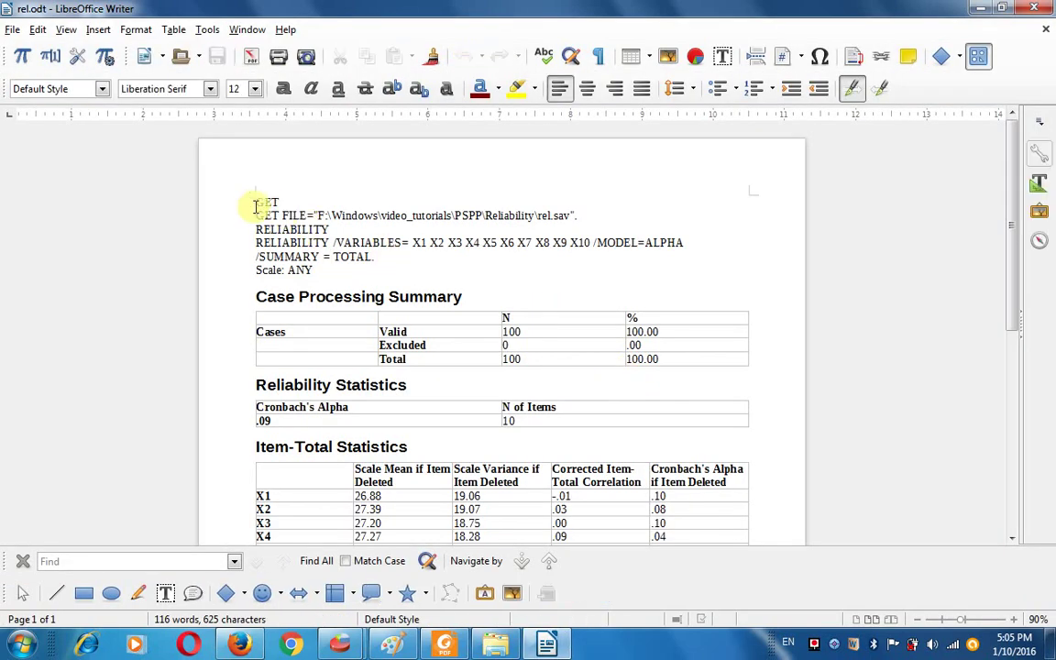
# Delete the syntax text from GET through "Scale: ANY" above the Case Processing Summary heading
pyautogui.moveTo(250, 201); pyautogui.dragTo(344, 275)
pyautogui.press('Delete')
pyautogui.press('Delete')
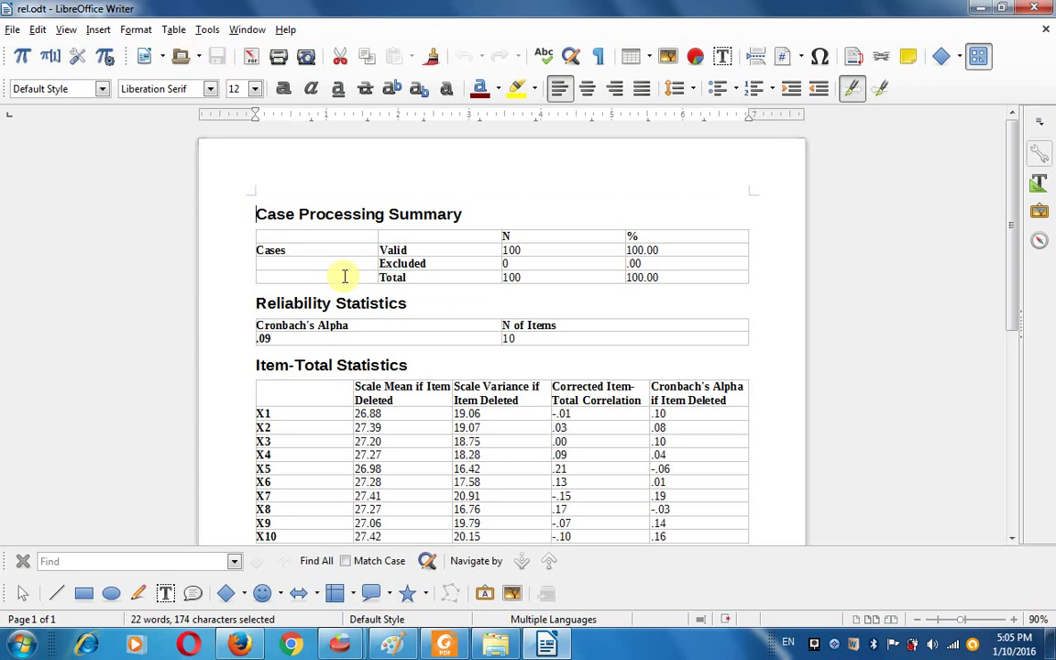
# Center the cell contents of the Case Processing Summary, Reliability Statistics and Item-Total Statistics tables
pyautogui.moveTo(267, 233); pyautogui.dragTo(668, 278)
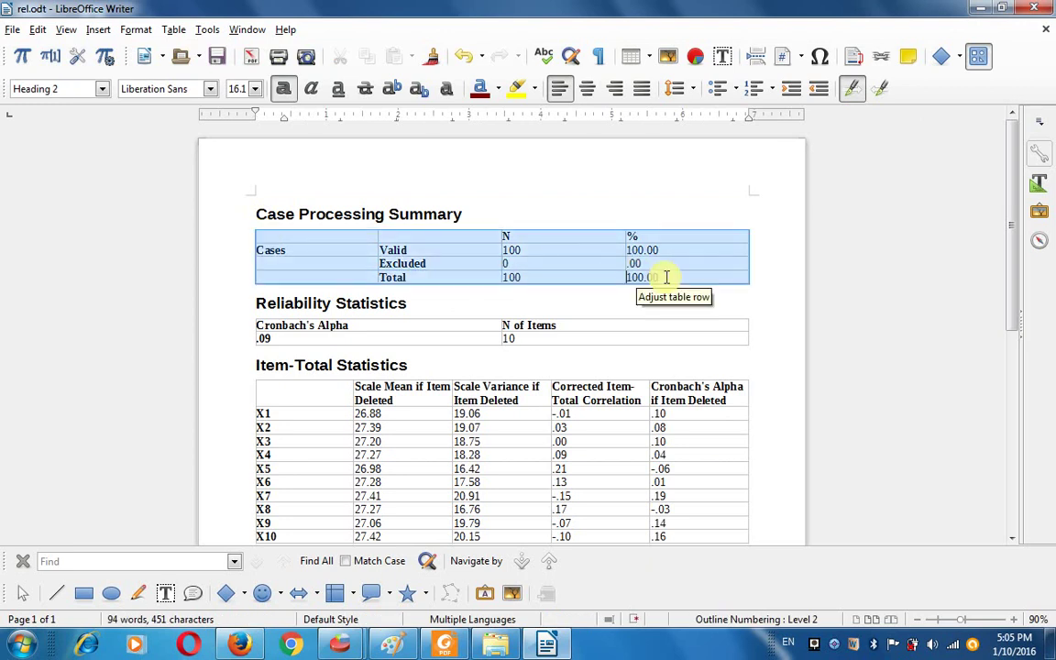
pyautogui.hotkey('ctrl', 'e')
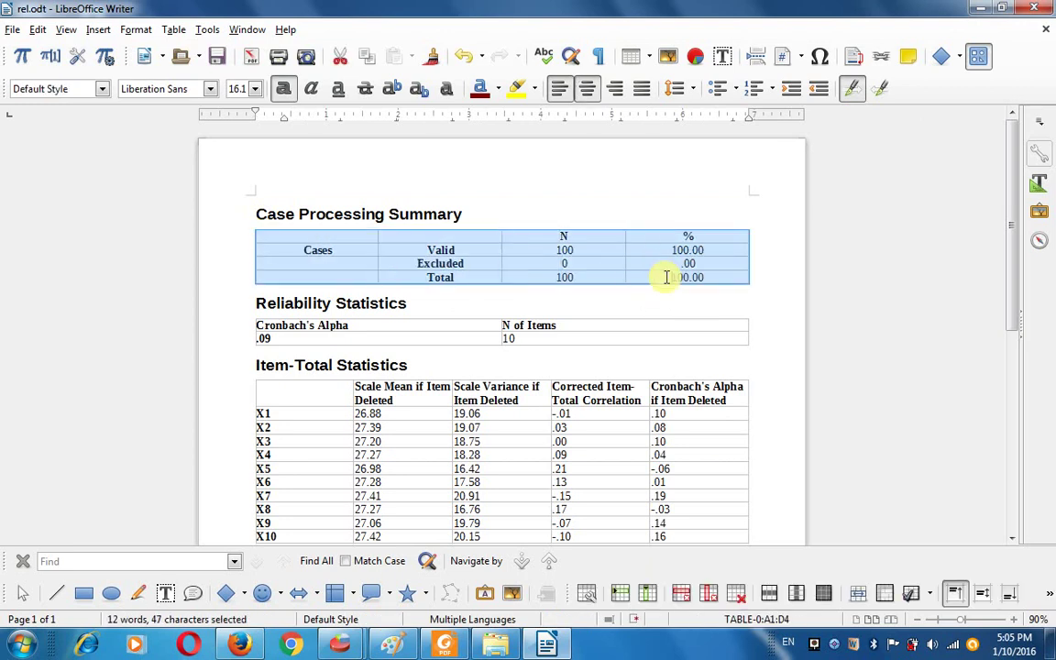
pyautogui.moveTo(272, 324); pyautogui.dragTo(417, 370)
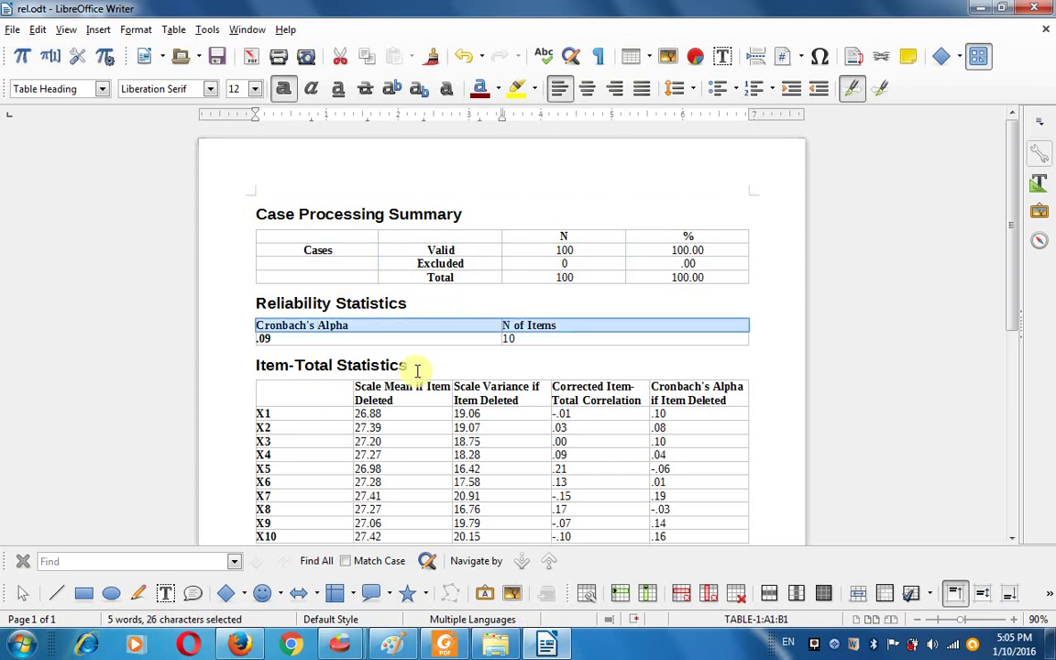
pyautogui.hotkey('shift', 'Down')
pyautogui.hotkey('ctrl', 'e')
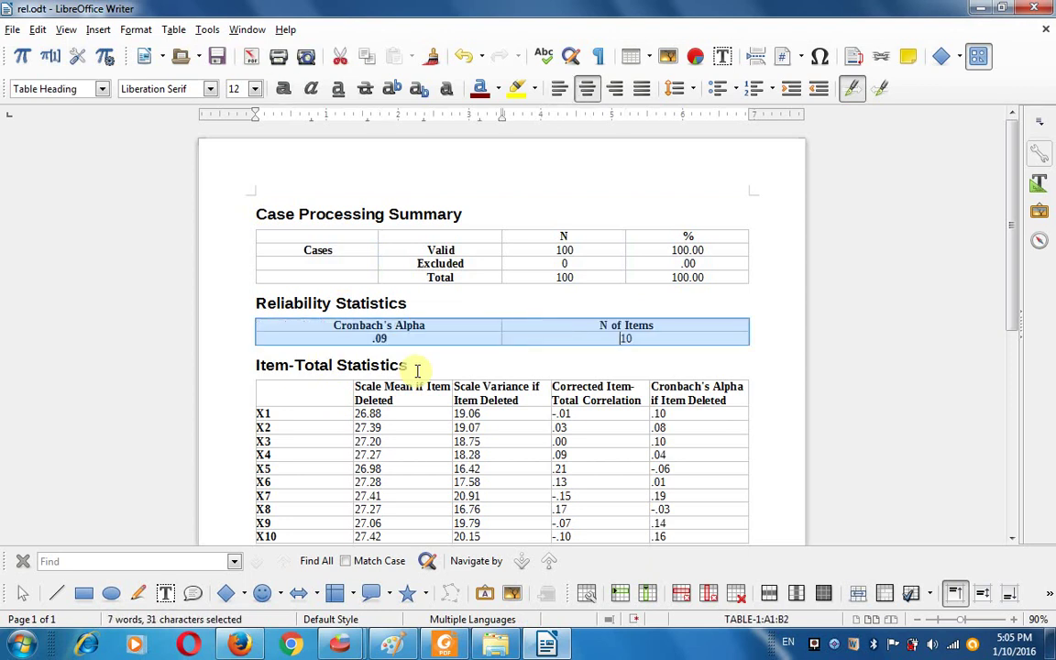
pyautogui.scroll(-3, 409, 365)
pyautogui.moveTo(307, 292); pyautogui.dragTo(704, 433)
pyautogui.hotkey('ctrl', 'e')
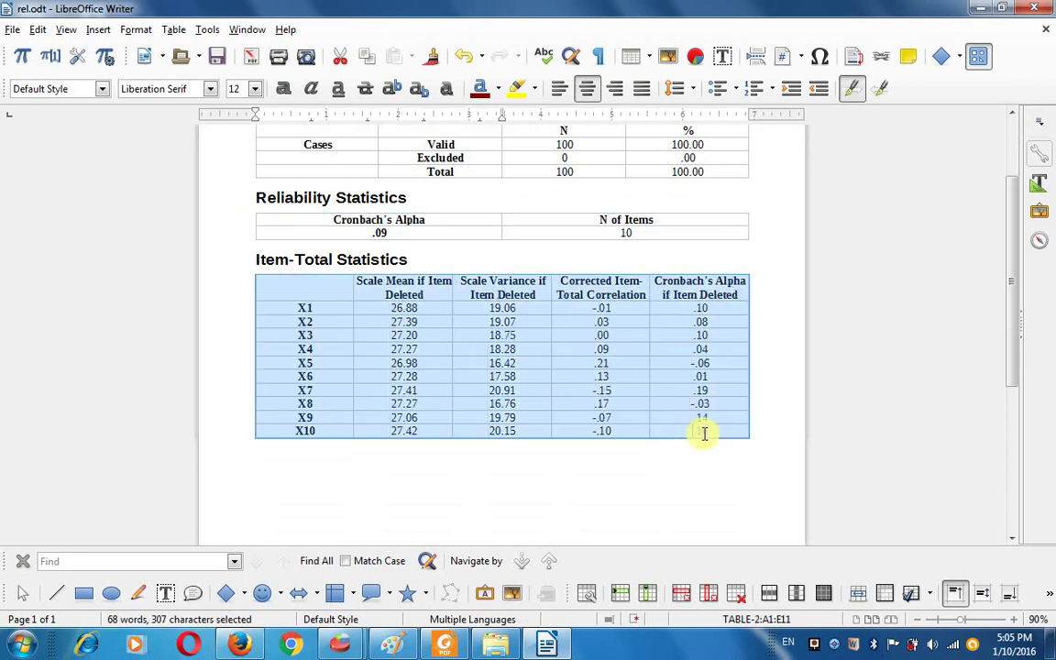
# Examine the valid and total N in the Case Processing Summary and the Cronbach's Alpha in Reliability Statistics
pyautogui.scroll(3, 702, 430)
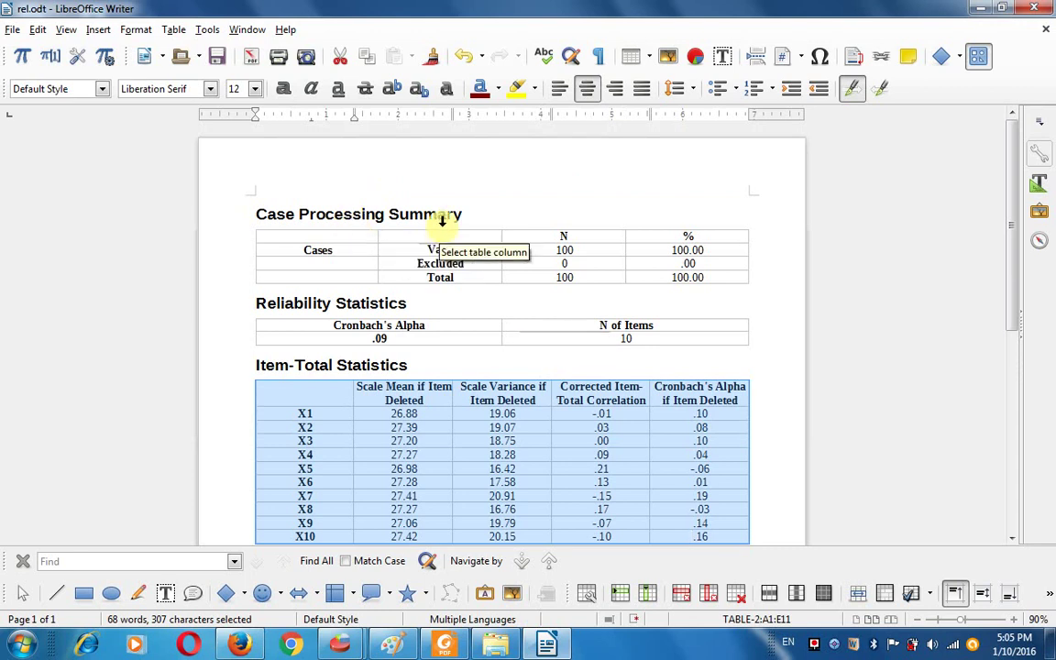
pyautogui.doubleClick(557, 250)
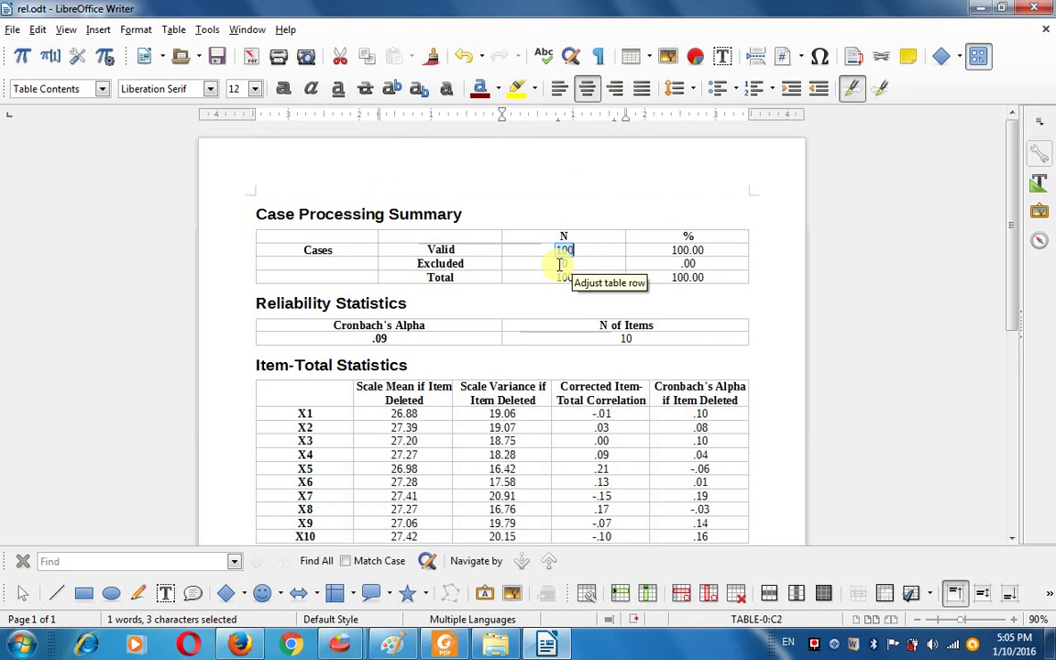
pyautogui.doubleClick(563, 277)
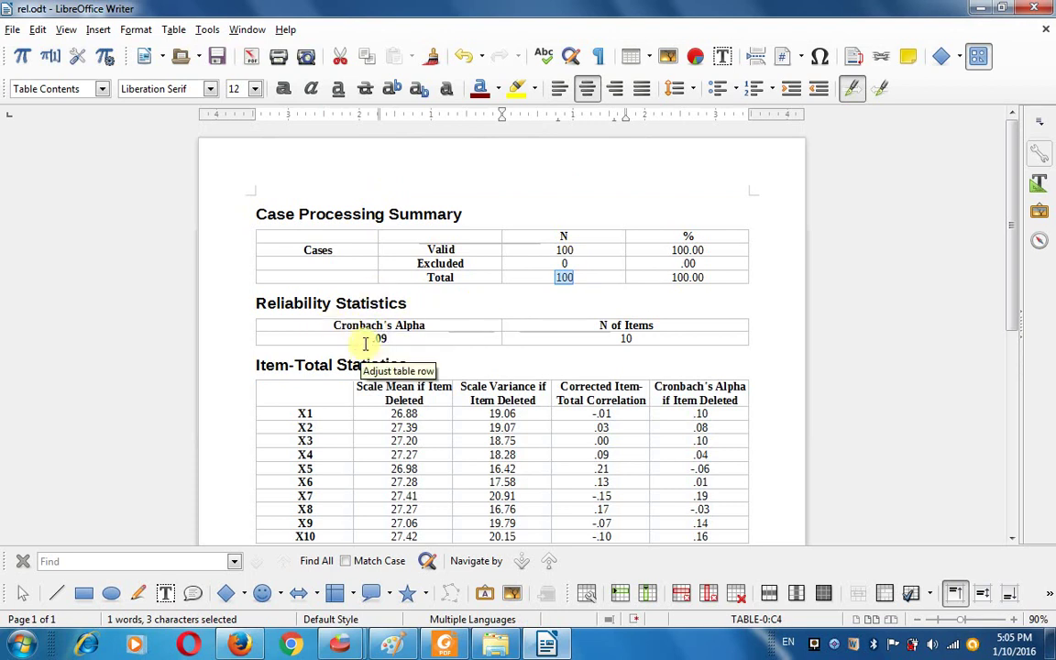
pyautogui.moveTo(370, 338); pyautogui.dragTo(389, 337)
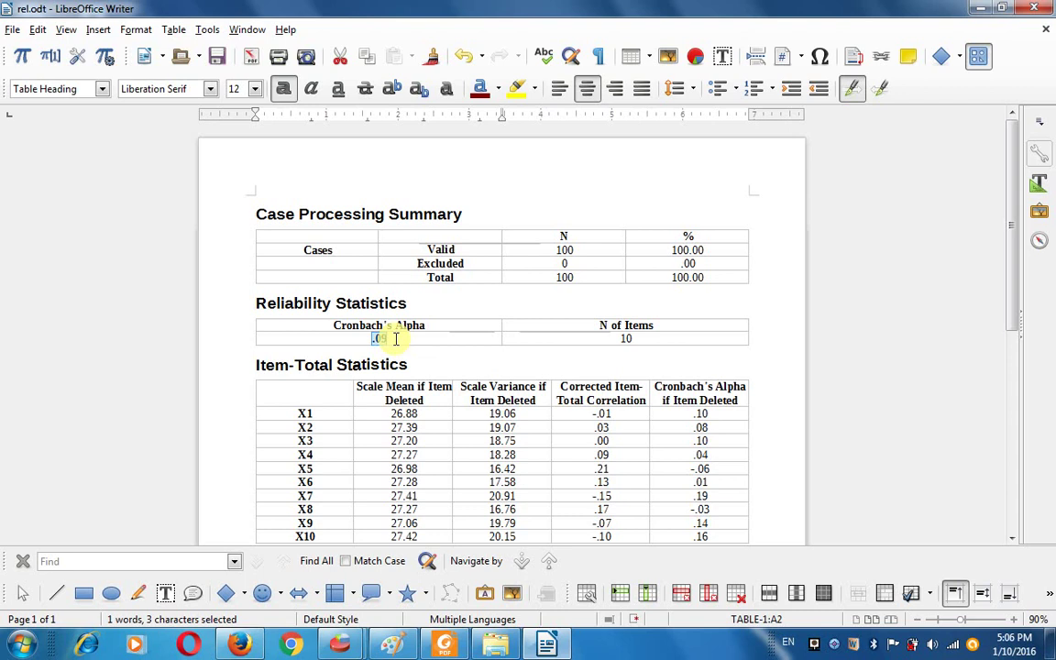
# Review the items X1 to X10 in the Item-Total Statistics table in relation to the overall Cronbach's Alpha
pyautogui.scroll(-1, 348, 394)
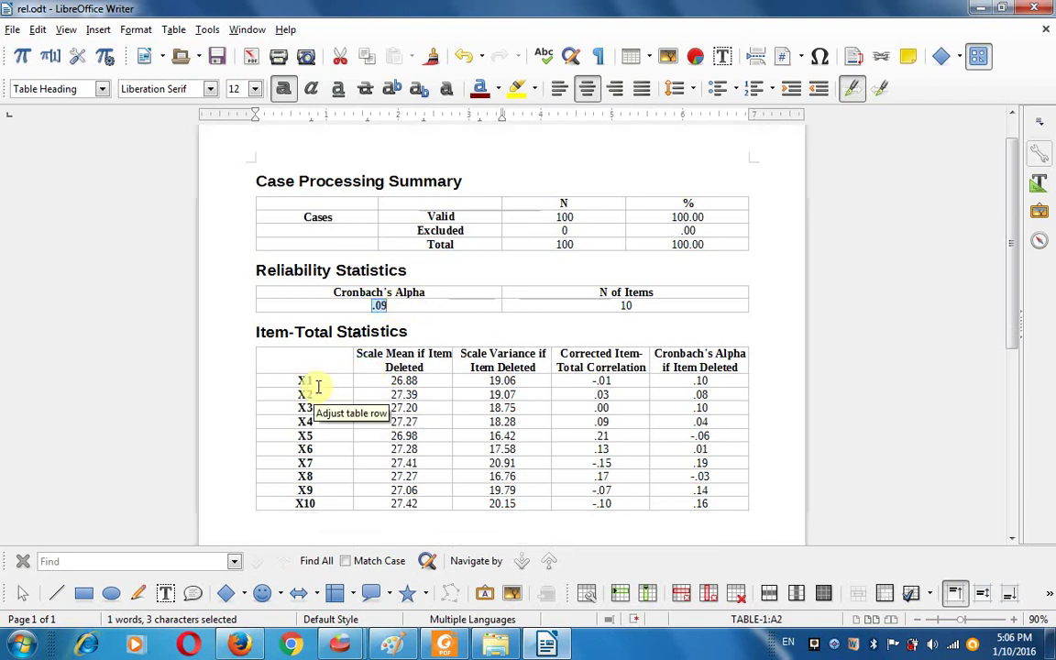
pyautogui.moveTo(295, 379); pyautogui.dragTo(320, 383)
pyautogui.moveTo(322, 521); pyautogui.dragTo(323, 415)
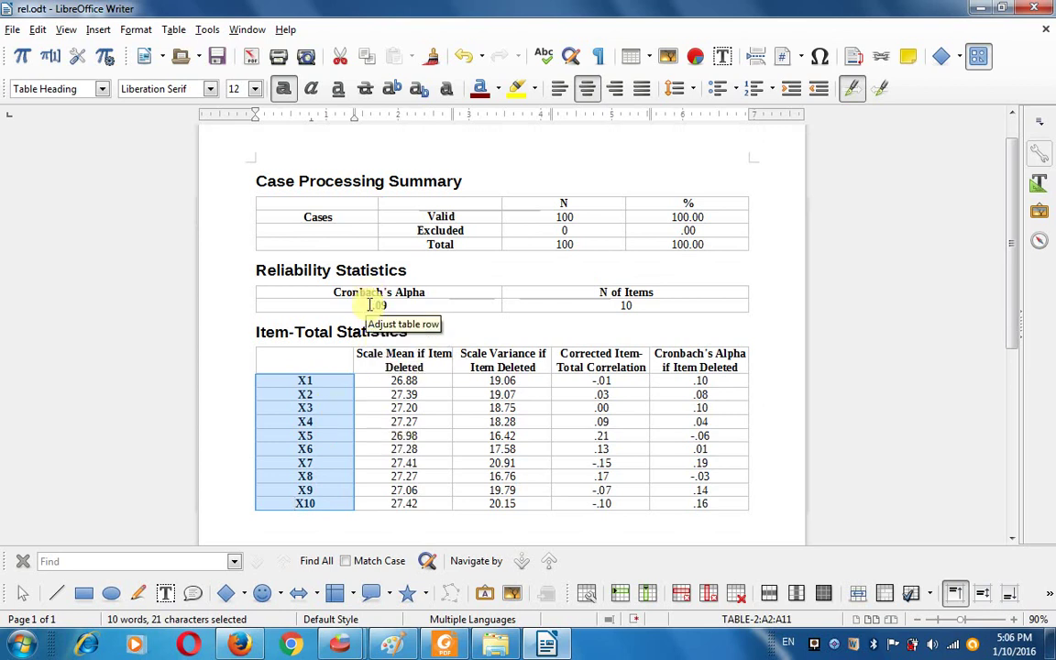
pyautogui.moveTo(369, 305); pyautogui.dragTo(396, 301)
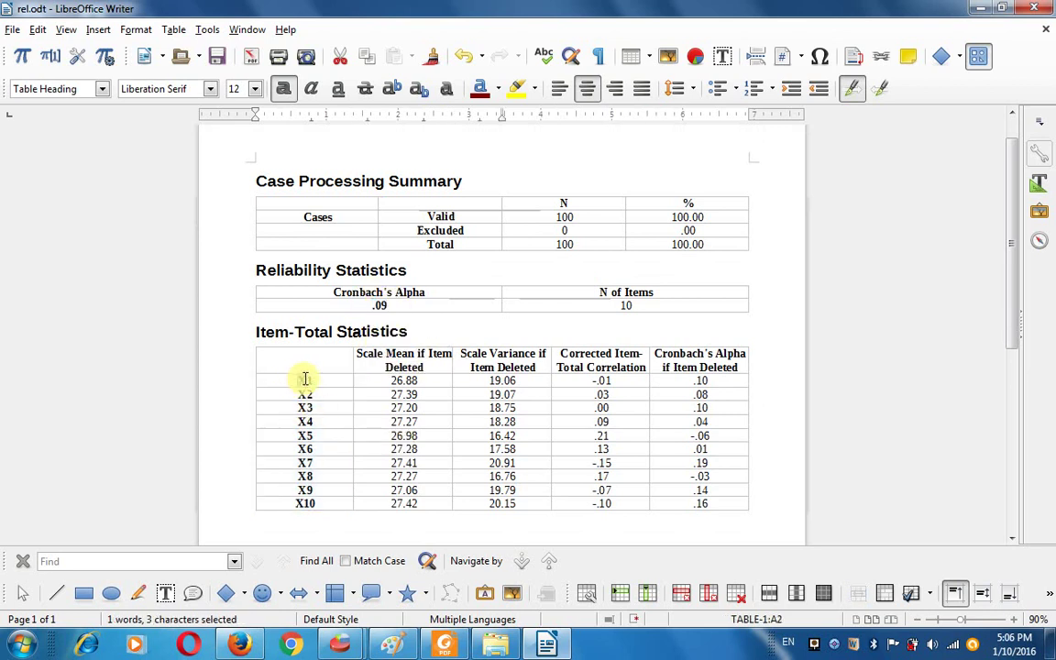
pyautogui.moveTo(301, 377); pyautogui.dragTo(313, 502)
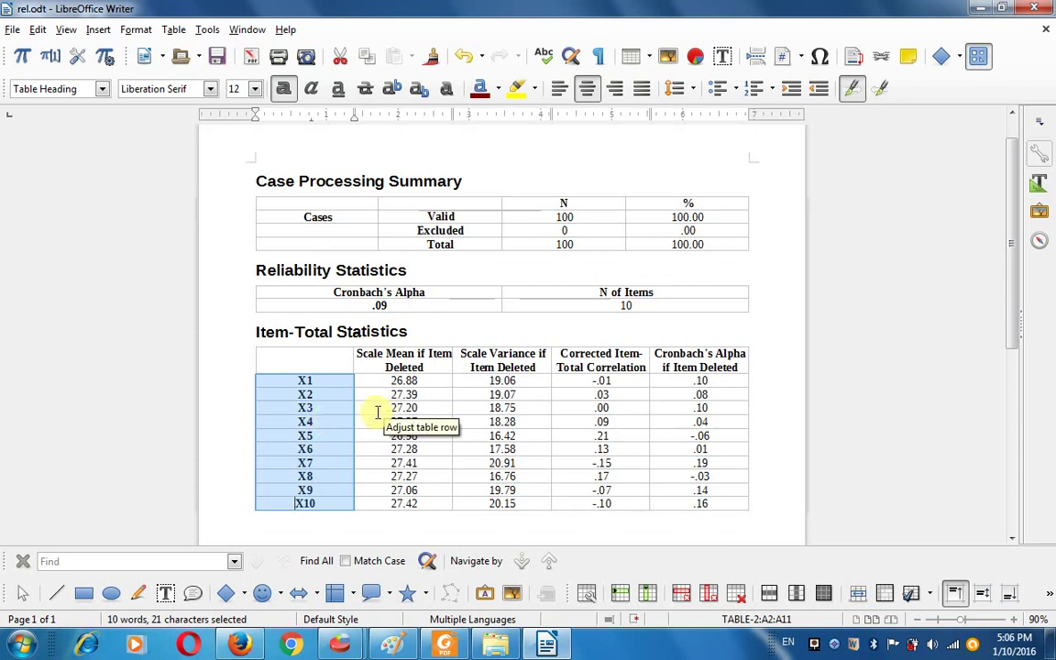
pyautogui.click(303, 381)
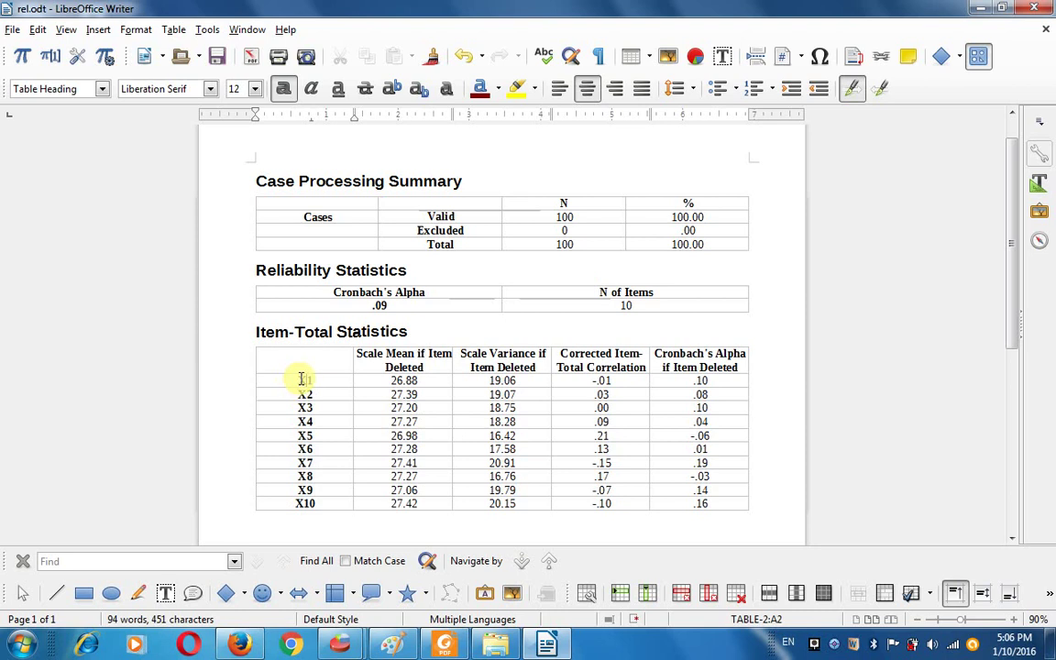
pyautogui.moveTo(299, 380); pyautogui.dragTo(323, 502)
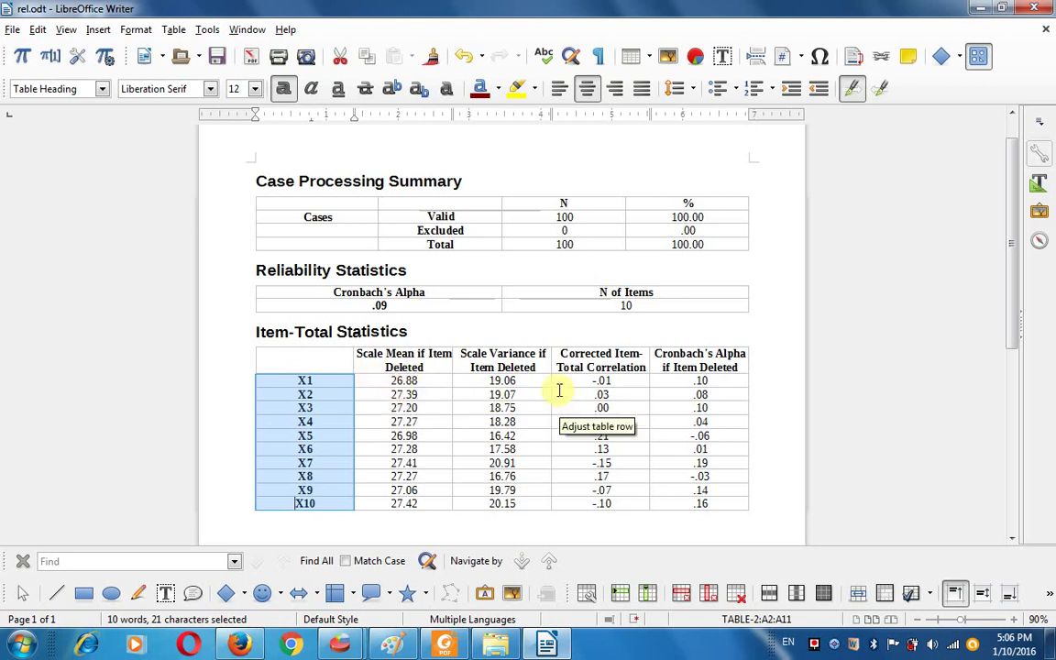
pyautogui.keyDown('shift'); pyautogui.click(255, 331); pyautogui.keyUp('shift')
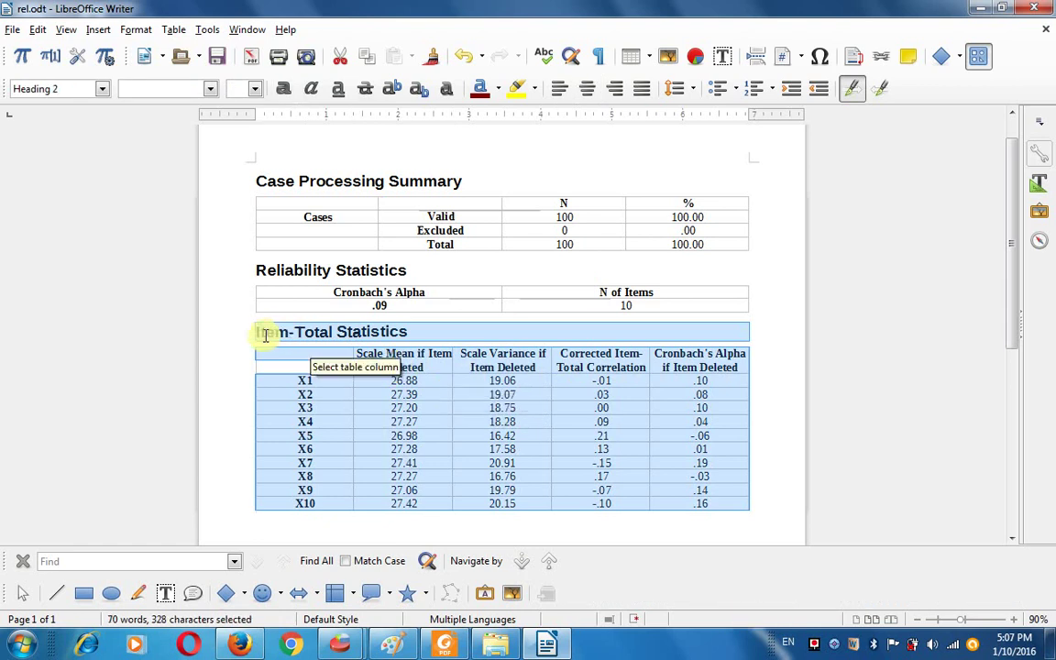
# Examine the scale mean, variance, correlation and alpha-if-deleted columns of Item-Total Statistics, focusing on X1's Corrected Item-Total Correlation
pyautogui.click(404, 383)
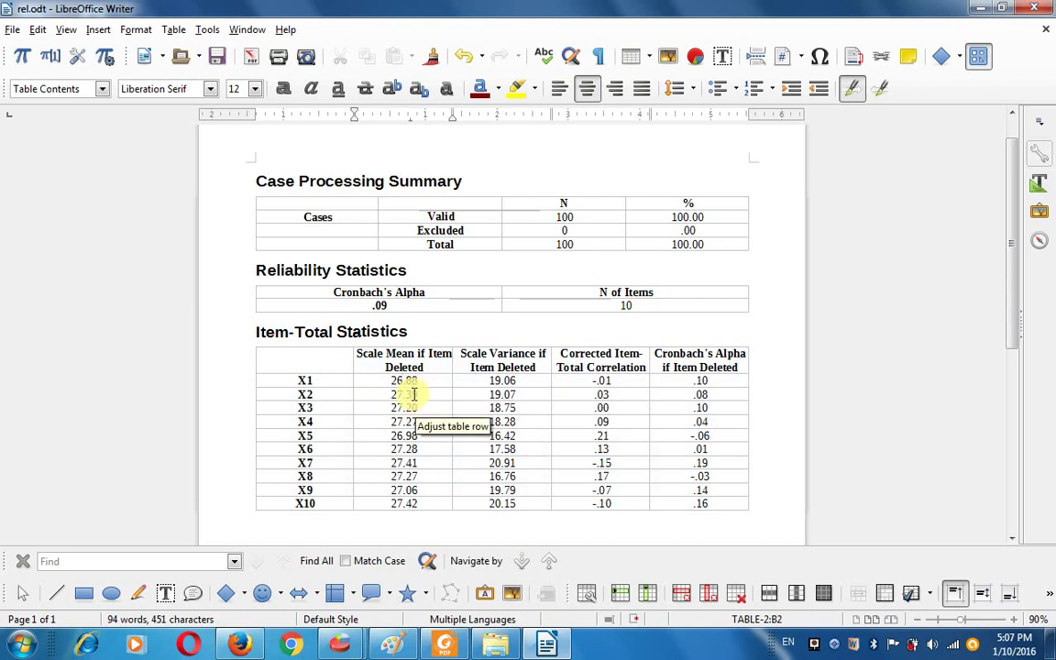
pyautogui.moveTo(490, 380); pyautogui.dragTo(515, 431)
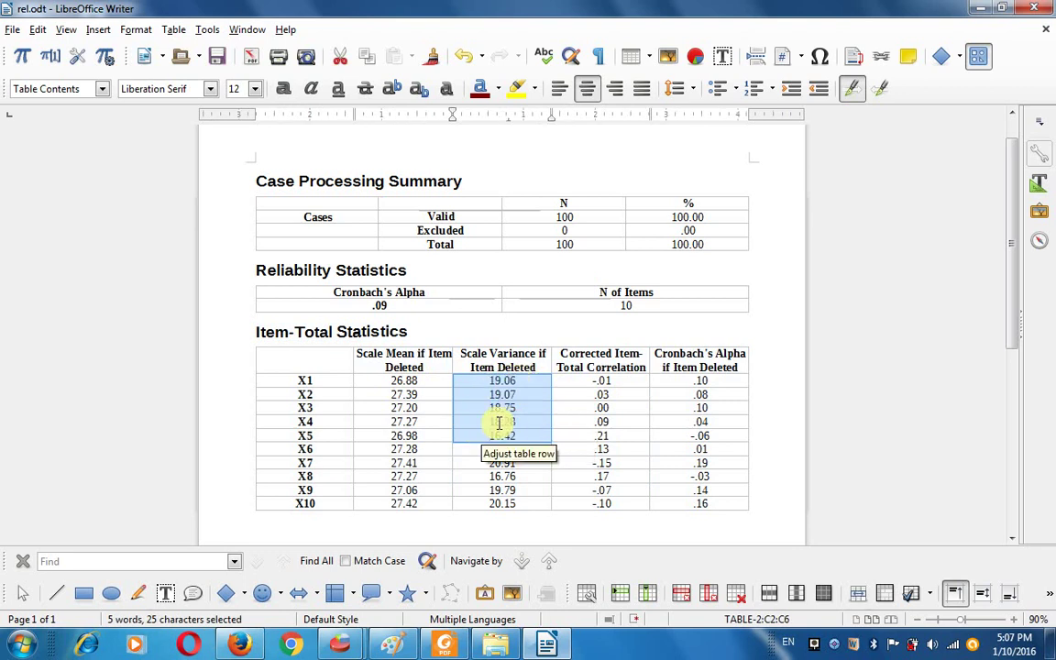
pyautogui.click(515, 409)
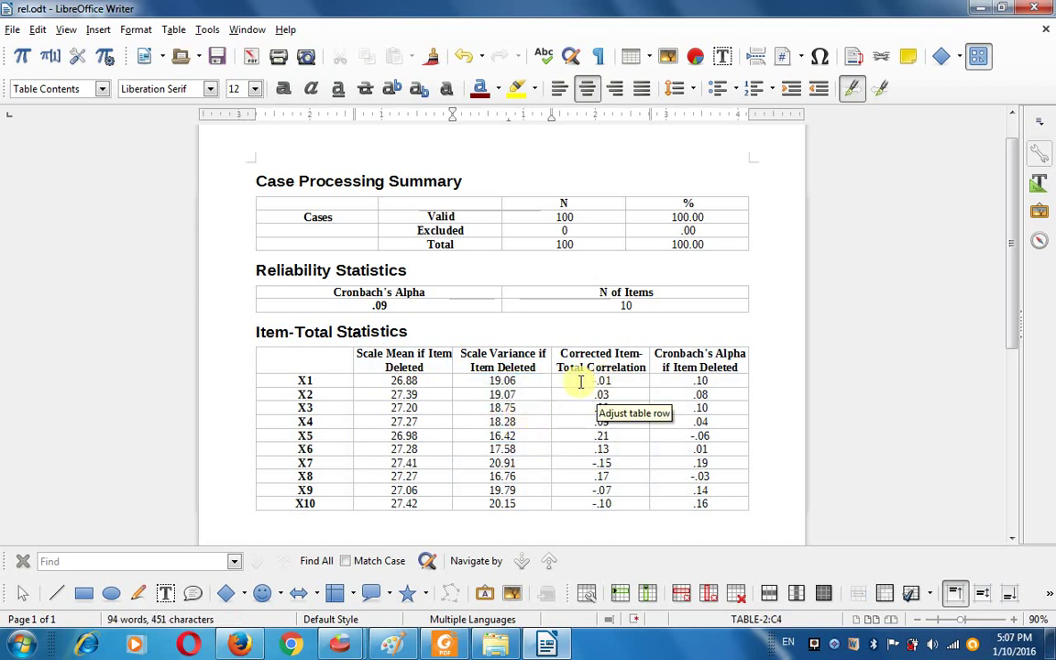
pyautogui.moveTo(578, 381); pyautogui.dragTo(703, 499)
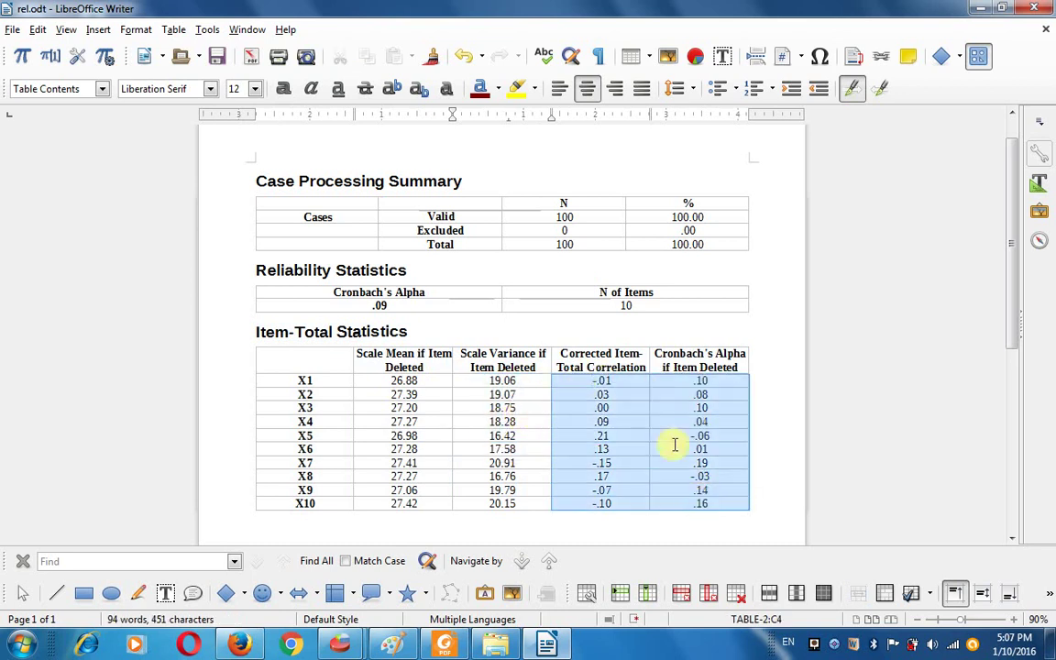
pyautogui.click(627, 393)
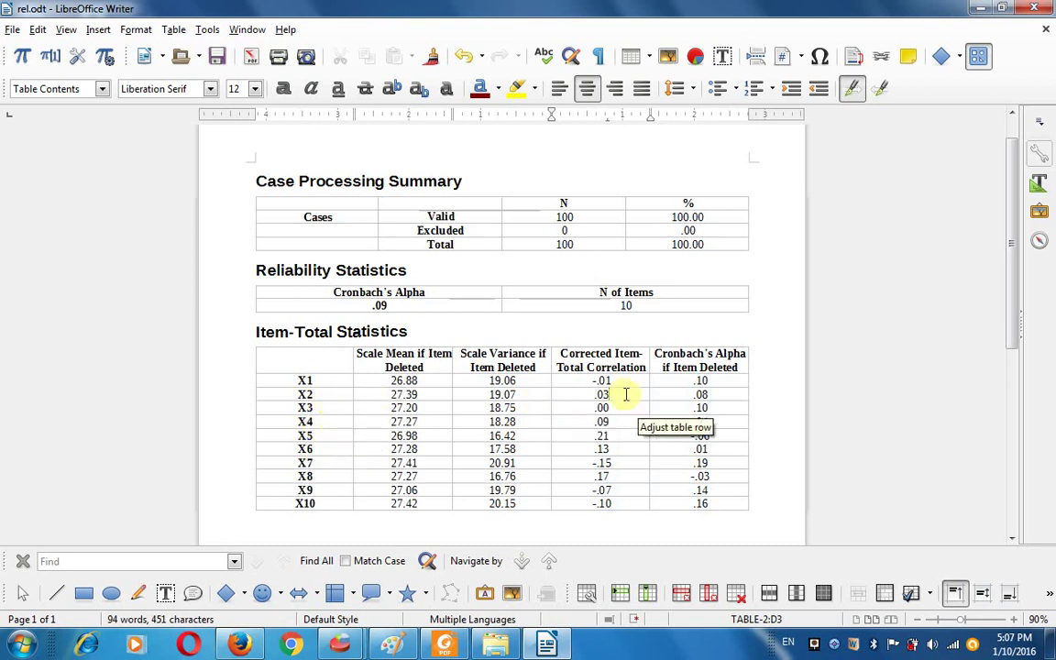
pyautogui.moveTo(592, 378); pyautogui.dragTo(620, 377)
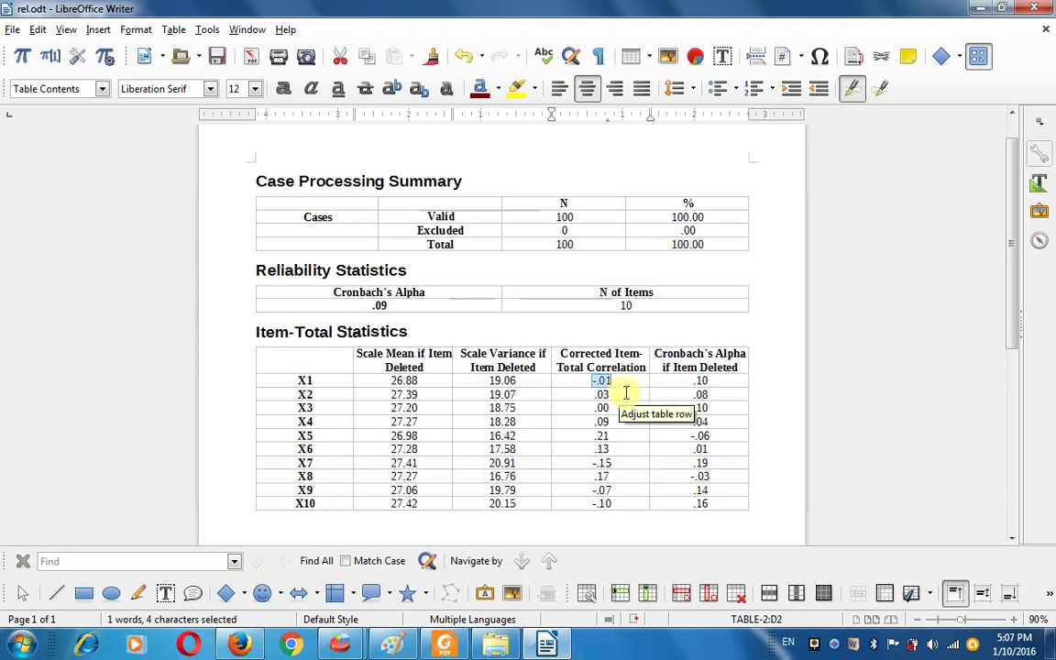
pyautogui.doubleClick(303, 382)
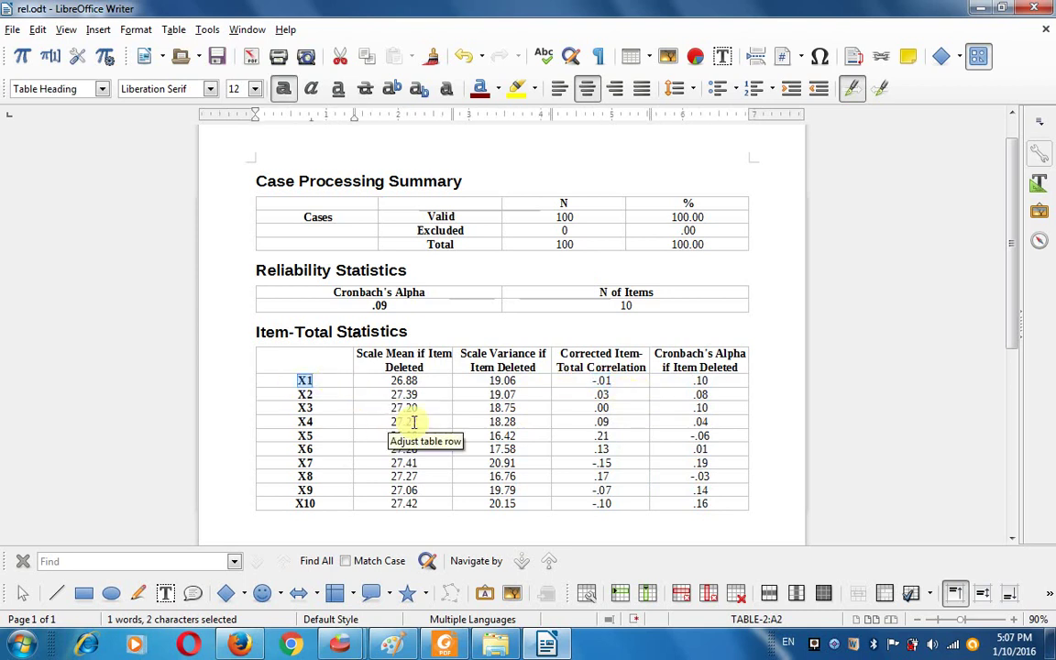
# Switch to Paint and handwrite a header row with the Pencil: x1, x2, a long line to x10, and y
pyautogui.hotkey('alt', 'Tab')
pyautogui.hotkey('alt', 'Tab')
pyautogui.hotkey('alt', 'Tab')
pyautogui.hotkey('alt', 'Tab')
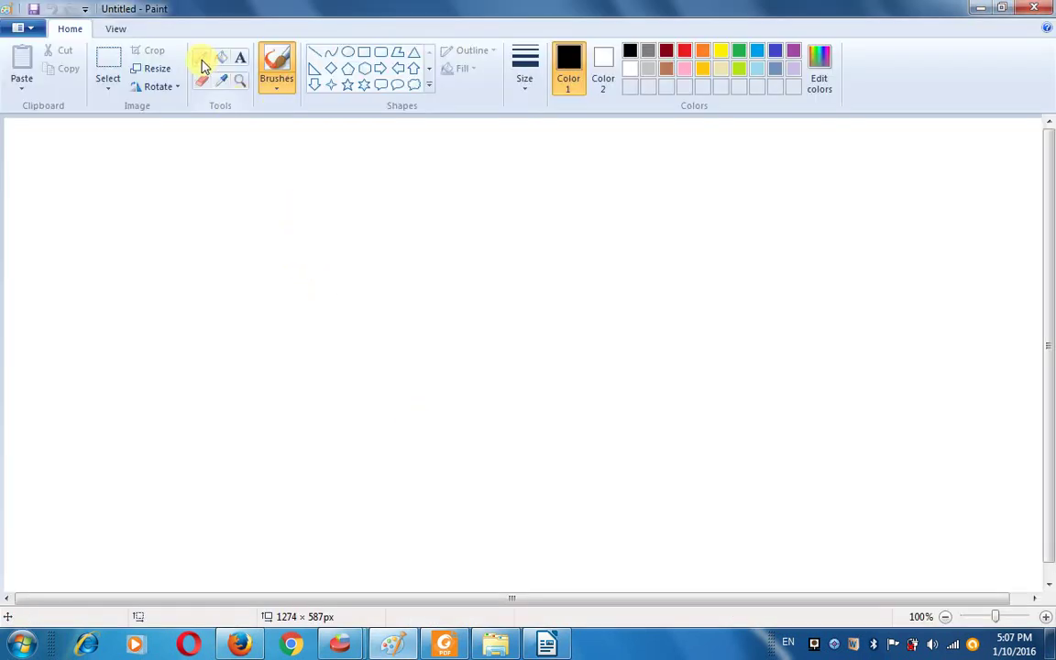
pyautogui.click(202, 57)
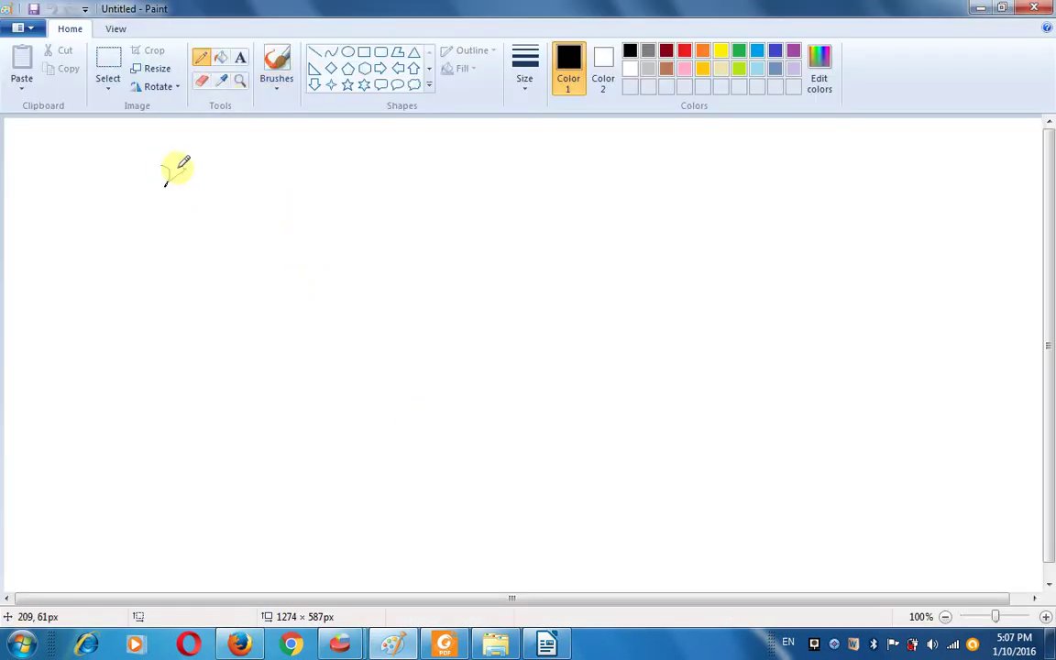
pyautogui.moveTo(162, 167); pyautogui.dragTo(204, 203)
pyautogui.moveTo(237, 169)
pyautogui.mouseDown()
pyautogui.moveTo(278, 198)
pyautogui.moveTo(304, 197)
pyautogui.mouseUp()
pyautogui.moveTo(326, 188)
pyautogui.mouseDown()
pyautogui.moveTo(669, 166)
pyautogui.moveTo(716, 184)
pyautogui.mouseUp()
pyautogui.moveTo(731, 170); pyautogui.dragTo(729, 171)
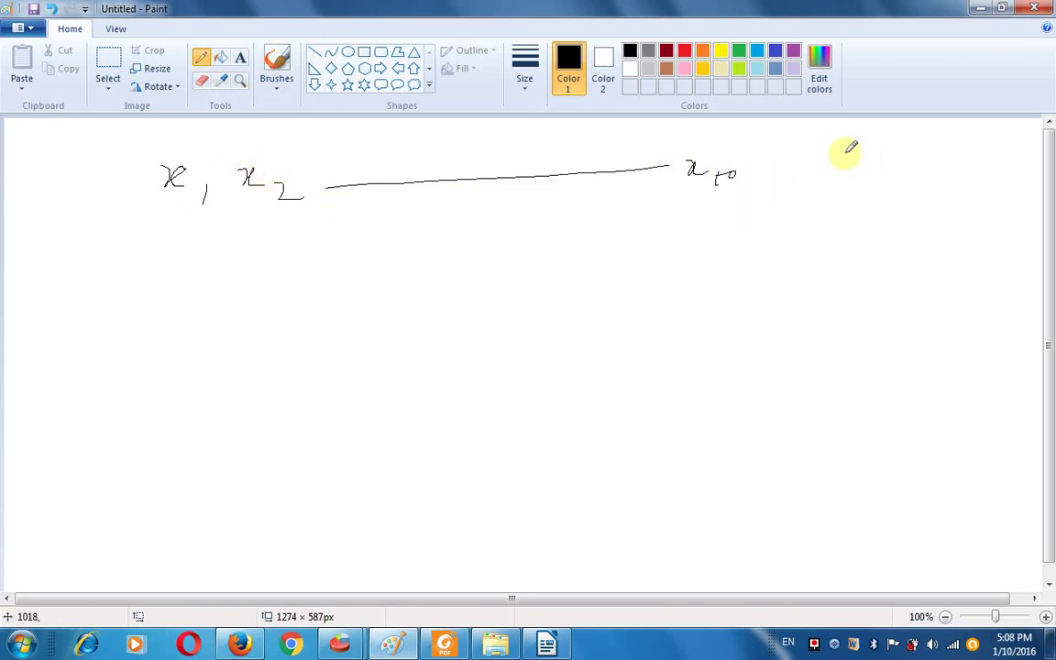
pyautogui.moveTo(844, 155); pyautogui.dragTo(852, 202)
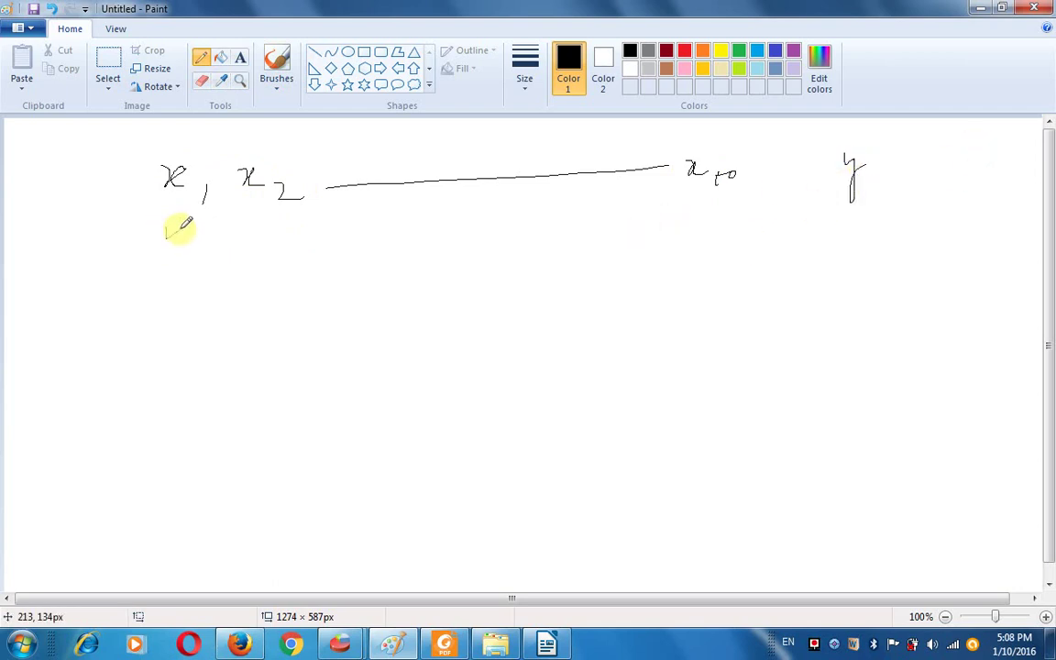
# Handwrite the score row n1 + n2 + followed by a long line to n10 beneath the x headings
pyautogui.moveTo(166, 229); pyautogui.dragTo(199, 245)
pyautogui.moveTo(257, 229); pyautogui.dragTo(305, 245)
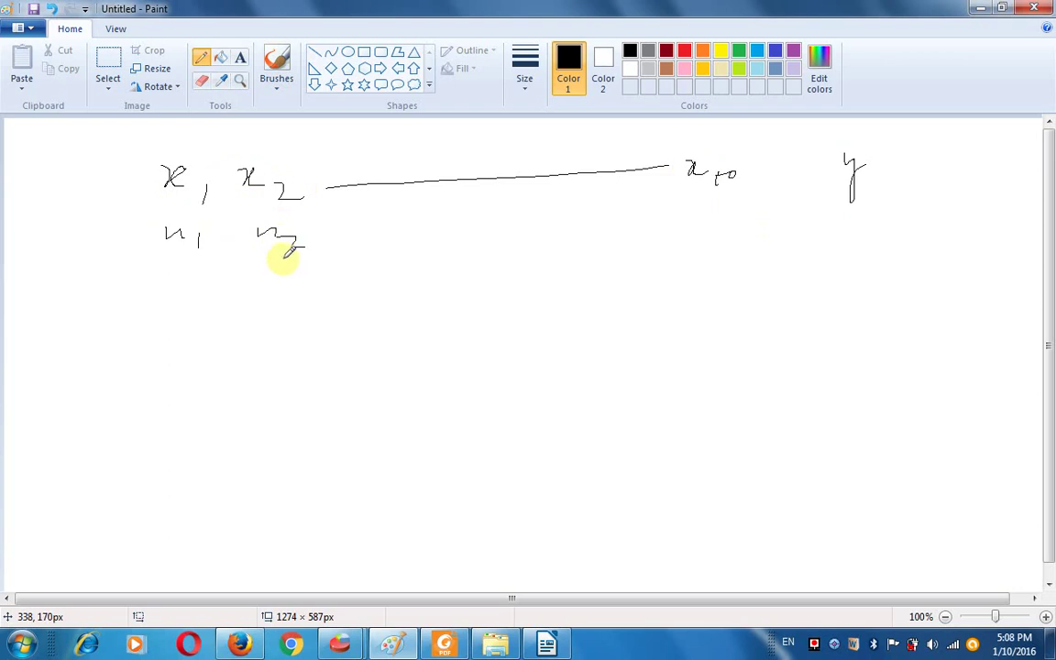
pyautogui.moveTo(339, 240); pyautogui.dragTo(683, 234)
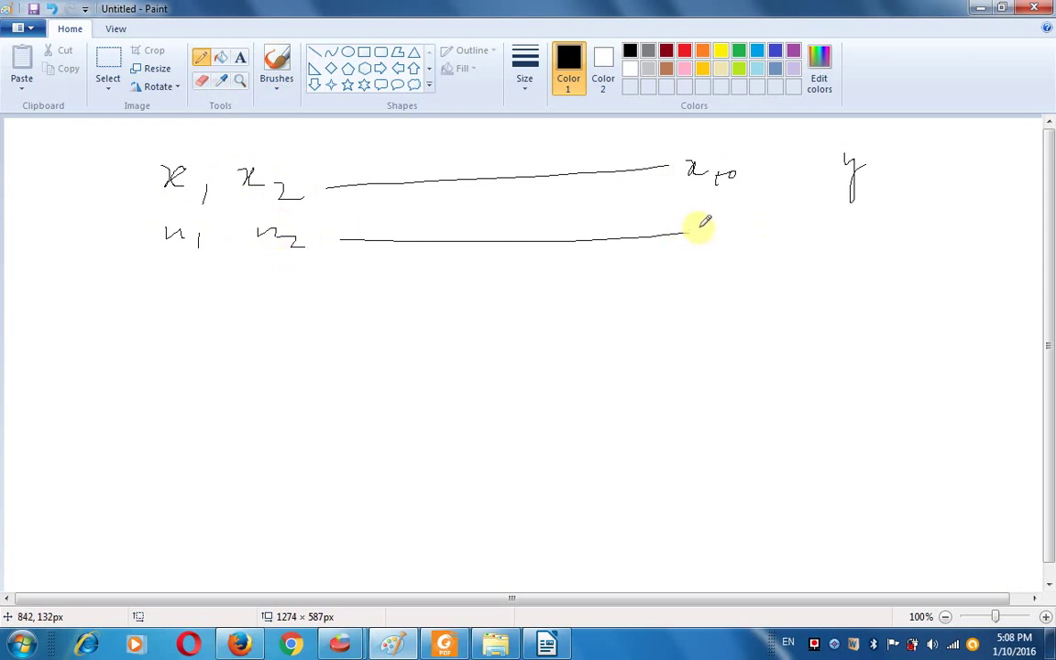
pyautogui.moveTo(702, 240); pyautogui.dragTo(729, 244)
pyautogui.moveTo(735, 236); pyautogui.dragTo(736, 237)
pyautogui.moveTo(216, 233)
pyautogui.mouseDown()
pyautogui.moveTo(232, 232)
pyautogui.moveTo(226, 245)
pyautogui.mouseUp()
pyautogui.moveTo(306, 238)
pyautogui.mouseDown()
pyautogui.moveTo(326, 237)
pyautogui.moveTo(317, 245)
pyautogui.mouseUp()
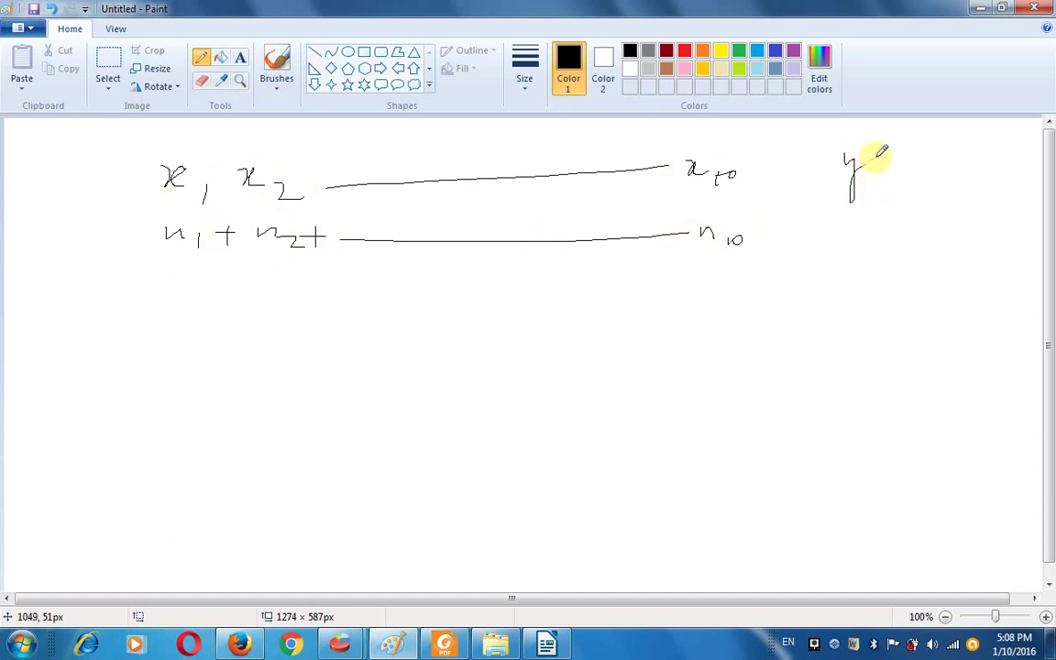
# Turn the y heading into a circled yT and handwrite n total, n total 2 and n total 100 beneath it for rows 1, 2 and 100
pyautogui.moveTo(859, 179)
pyautogui.mouseDown()
pyautogui.moveTo(873, 160)
pyautogui.moveTo(842, 147)
pyautogui.moveTo(853, 181)
pyautogui.moveTo(885, 165)
pyautogui.mouseUp()
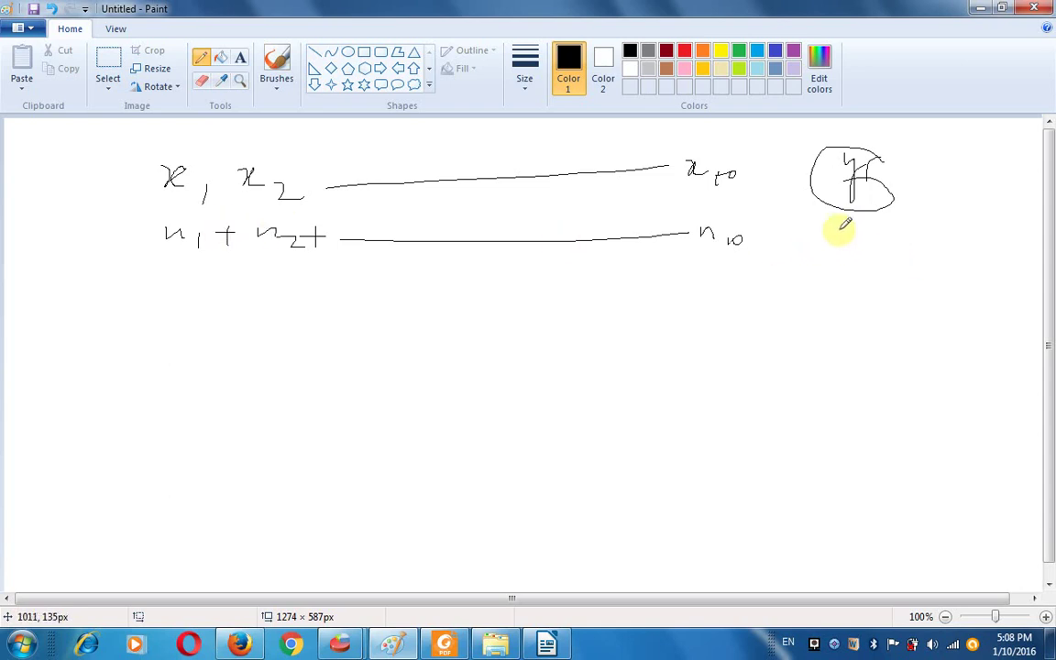
pyautogui.moveTo(841, 231)
pyautogui.mouseDown()
pyautogui.moveTo(860, 244)
pyautogui.moveTo(908, 245)
pyautogui.moveTo(896, 240)
pyautogui.mouseUp()
pyautogui.moveTo(102, 225)
pyautogui.mouseDown()
pyautogui.moveTo(101, 262)
pyautogui.moveTo(123, 296)
pyautogui.mouseUp()
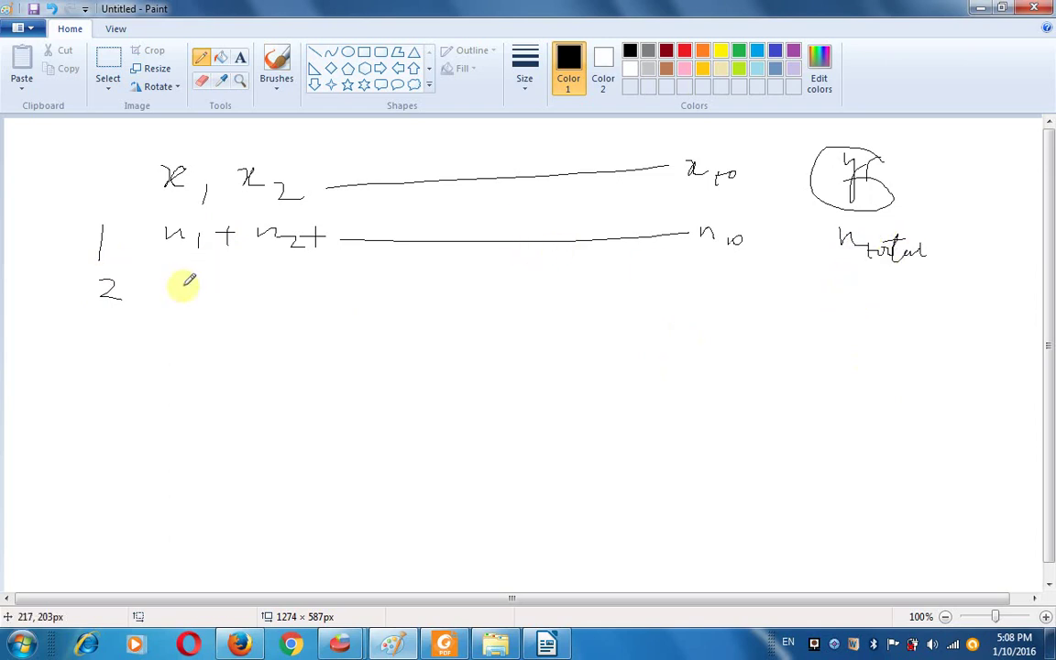
pyautogui.moveTo(841, 283)
pyautogui.mouseDown()
pyautogui.moveTo(869, 304)
pyautogui.moveTo(960, 324)
pyautogui.mouseUp()
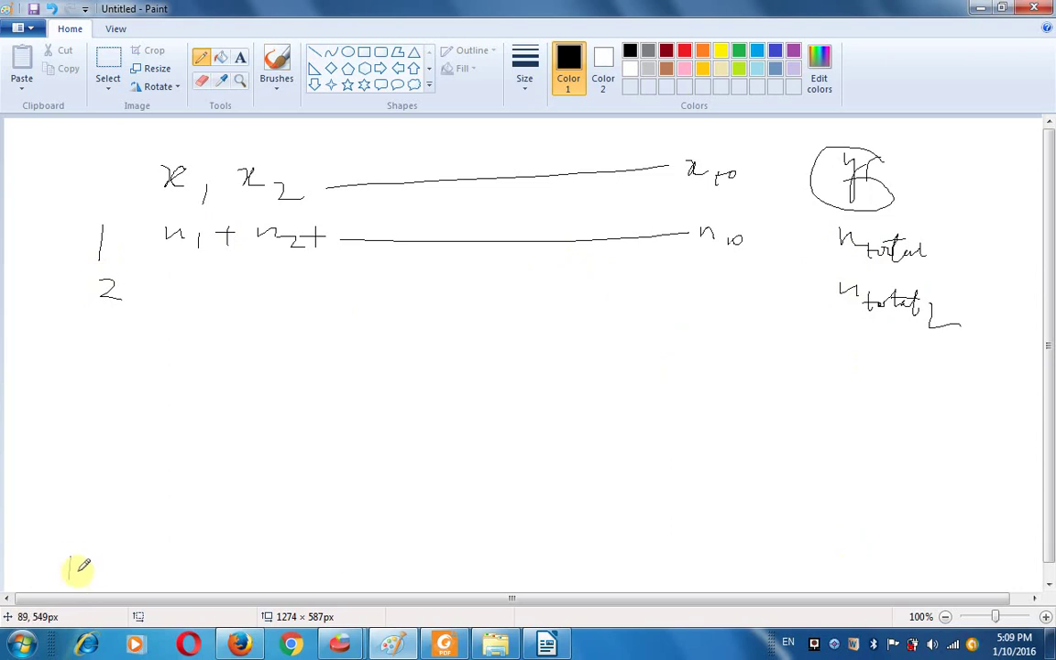
pyautogui.moveTo(84, 569); pyautogui.dragTo(97, 569)
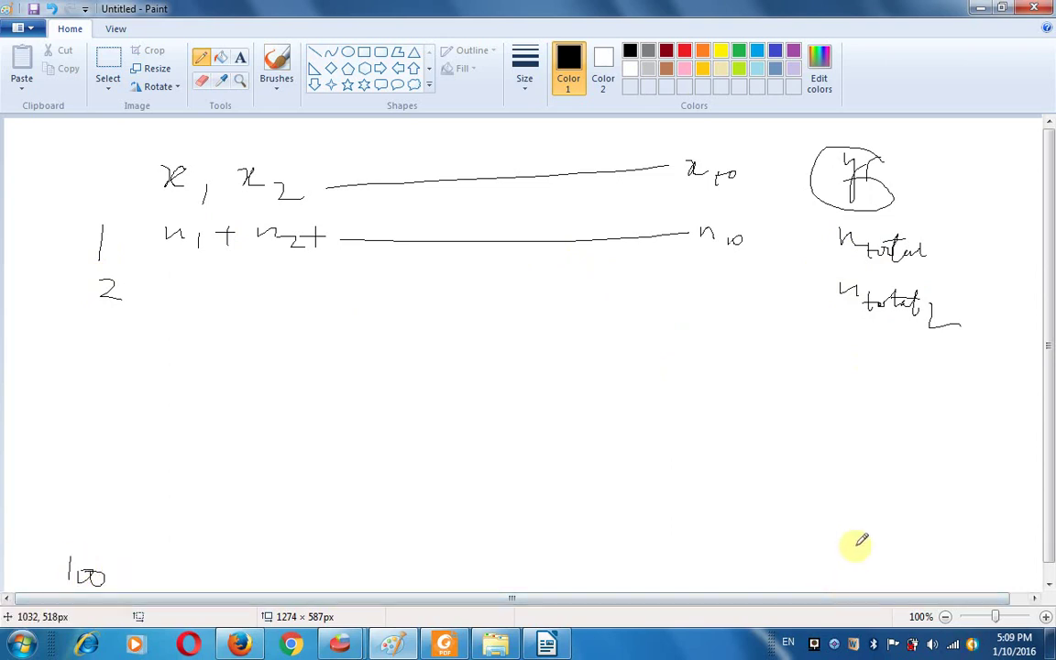
pyautogui.moveTo(854, 548)
pyautogui.mouseDown()
pyautogui.moveTo(882, 558)
pyautogui.moveTo(869, 566)
pyautogui.moveTo(924, 562)
pyautogui.moveTo(930, 580)
pyautogui.moveTo(949, 578)
pyautogui.mouseUp()
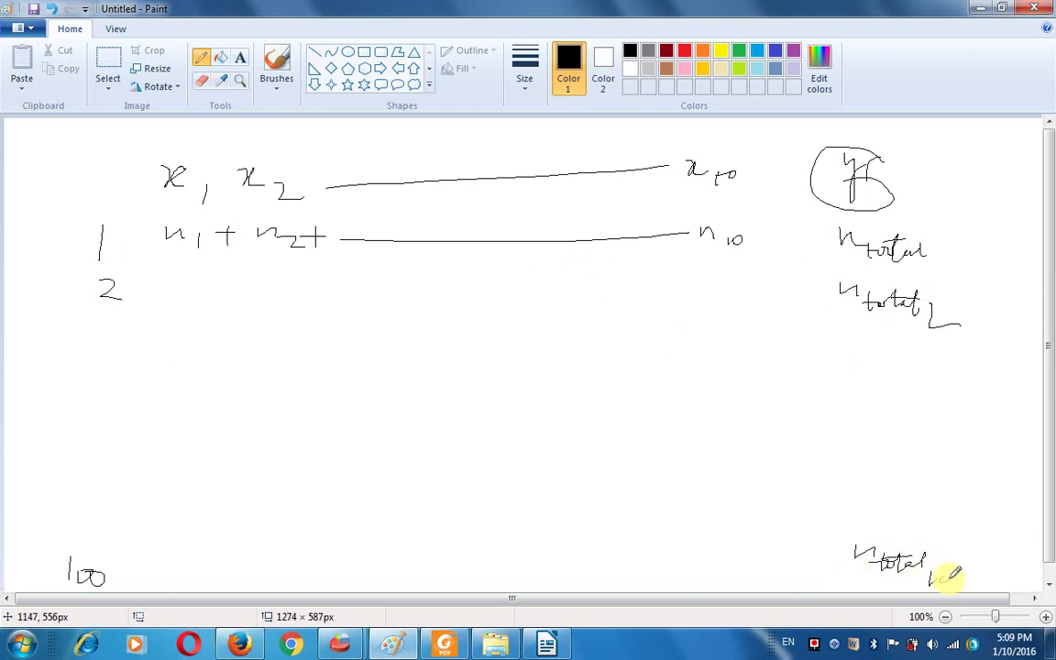
# Check X1's Corrected Item-Total Correlation in LibreOffice Writer, and return to Paint to draw a red box around x1
pyautogui.hotkey('alt', 'Tab')
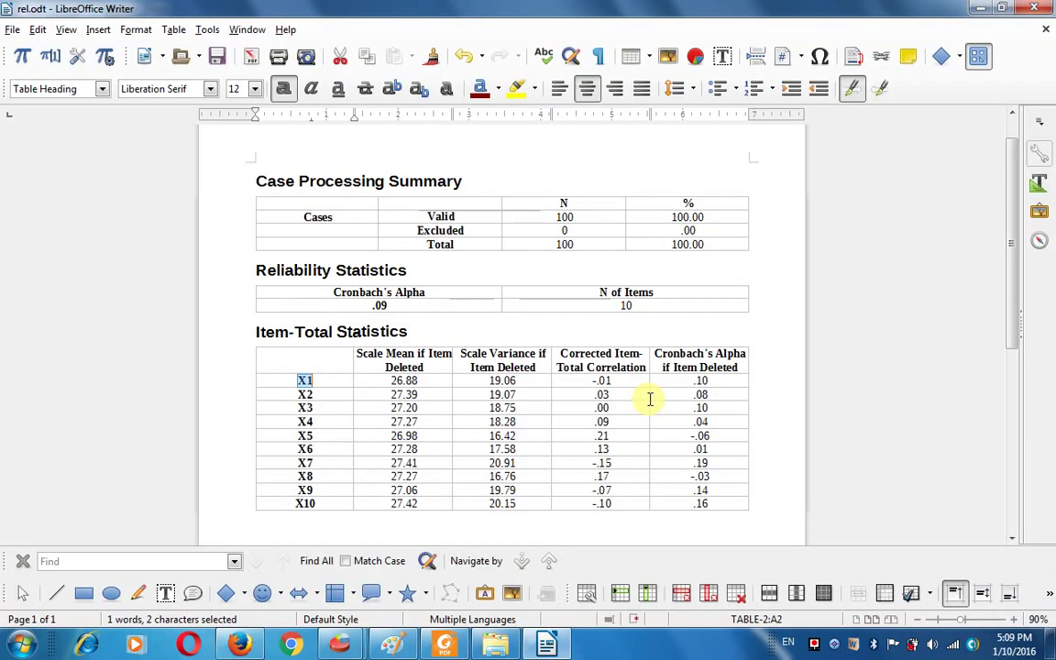
pyautogui.moveTo(591, 380); pyautogui.dragTo(627, 382)
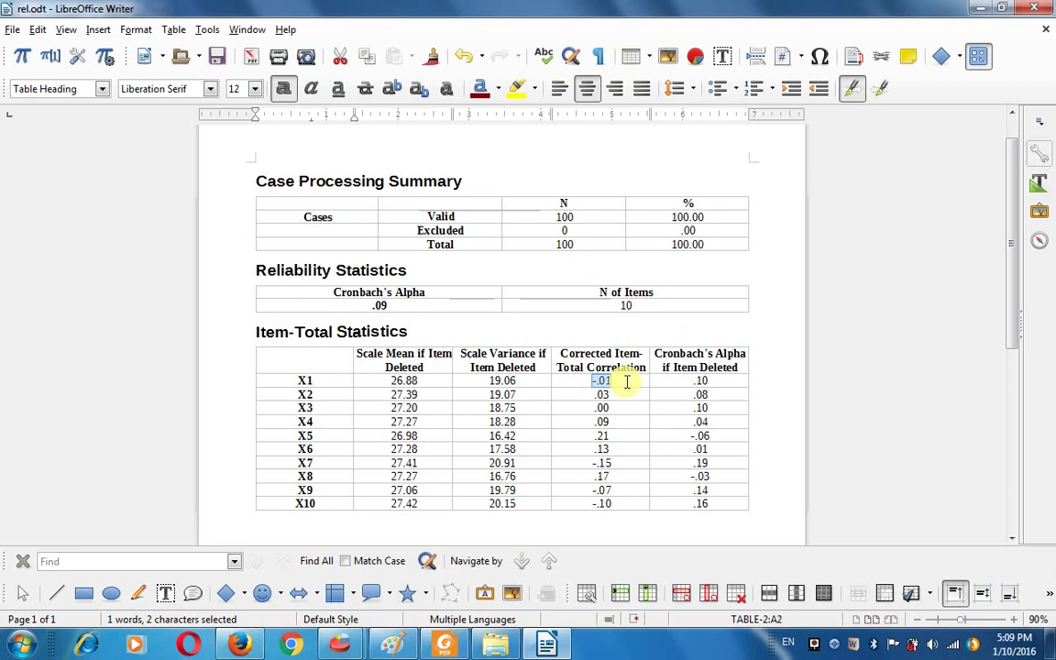
pyautogui.hotkey('alt', 'Tab')
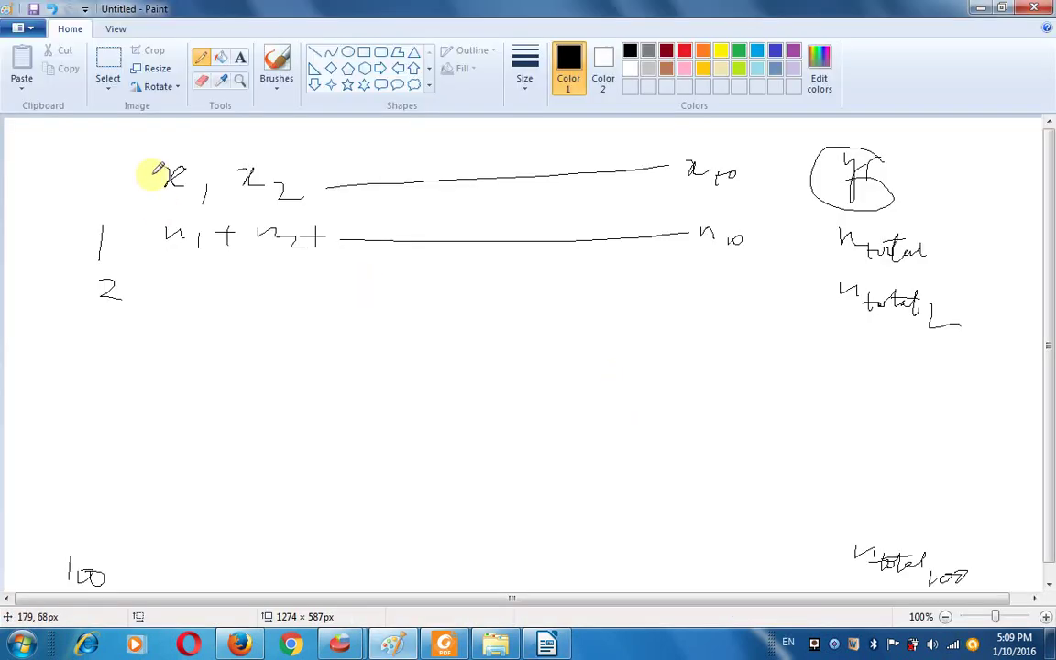
pyautogui.click(684, 50)
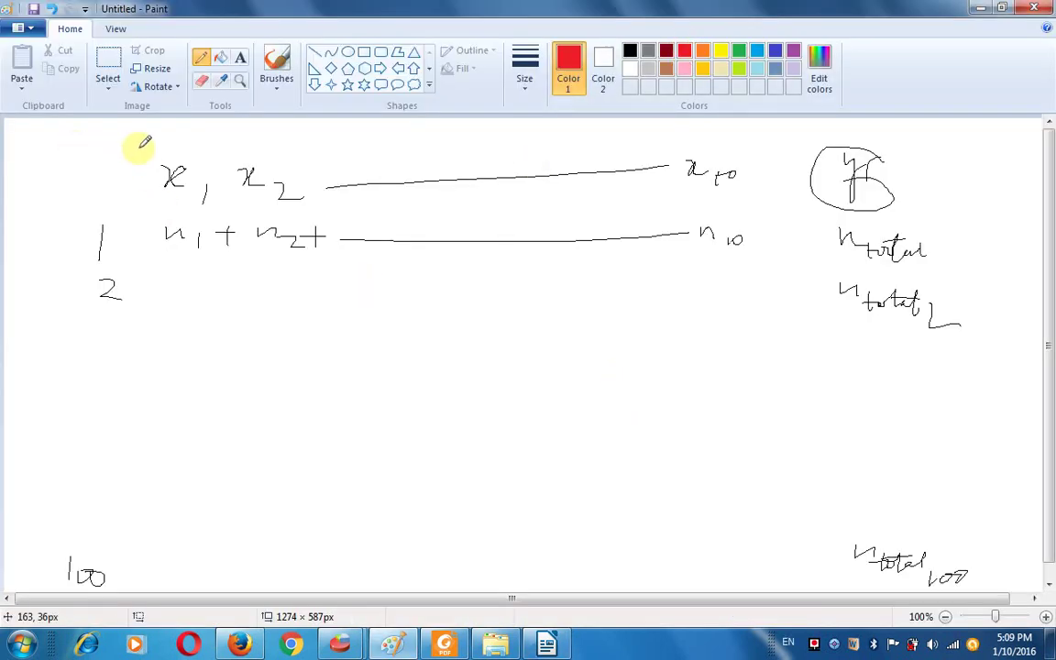
pyautogui.moveTo(139, 149)
pyautogui.mouseDown()
pyautogui.moveTo(201, 211)
pyautogui.moveTo(213, 148)
pyautogui.mouseUp()
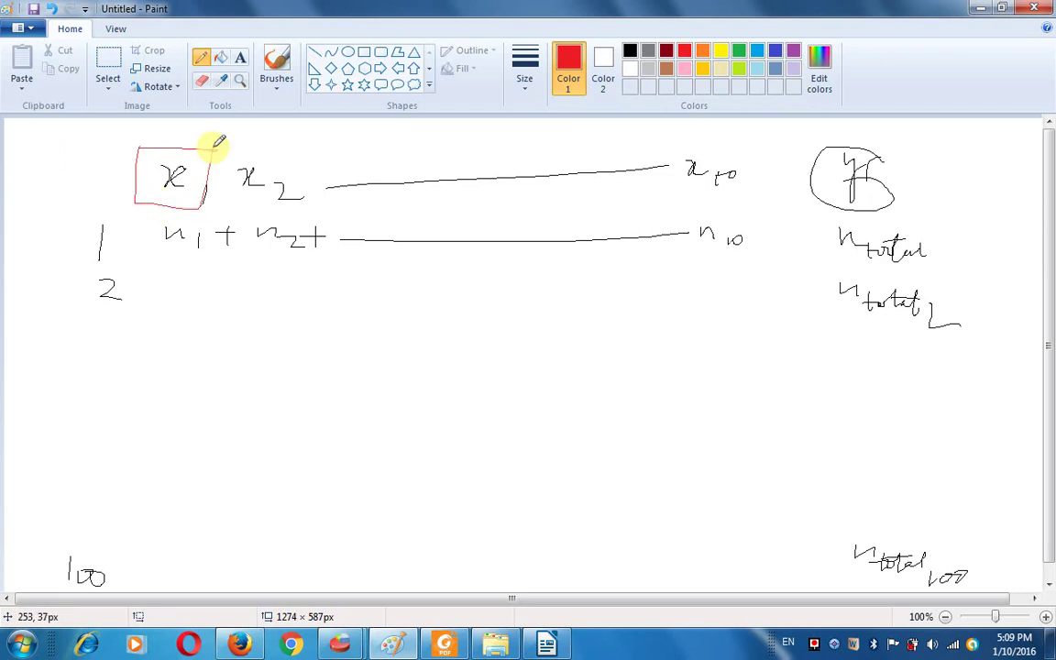
# Draw a red box around the circled yT heading with the Pencil and switch to the rel.odt document in LibreOffice Writer
pyautogui.moveTo(812, 151)
pyautogui.mouseDown()
pyautogui.moveTo(904, 202)
pyautogui.moveTo(898, 154)
pyautogui.moveTo(805, 140)
pyautogui.mouseUp()
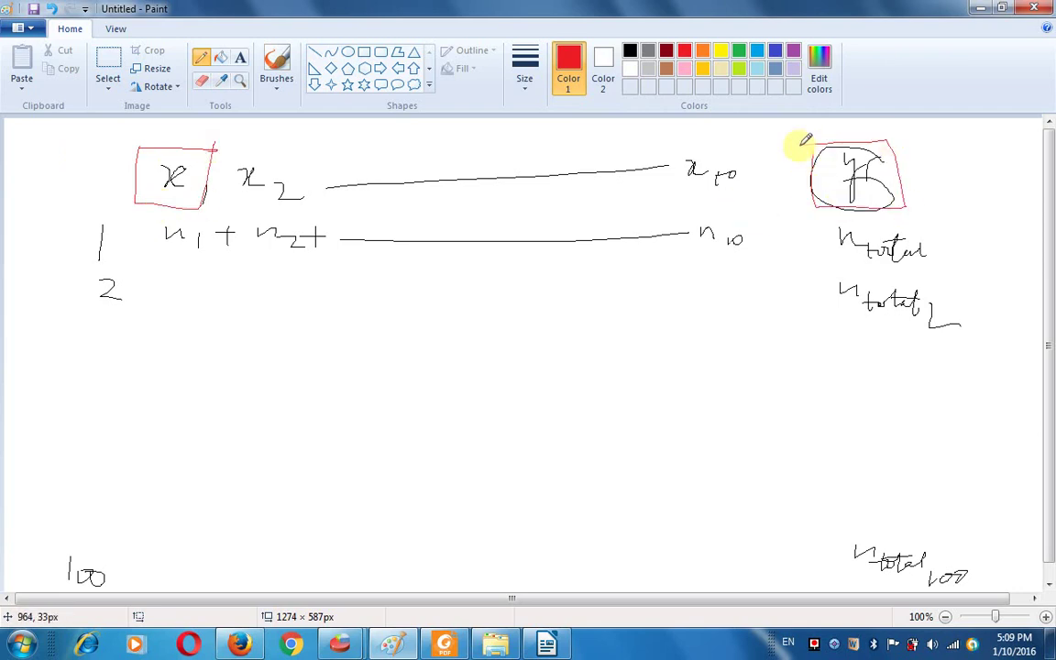
pyautogui.hotkey('alt', 'Tab')
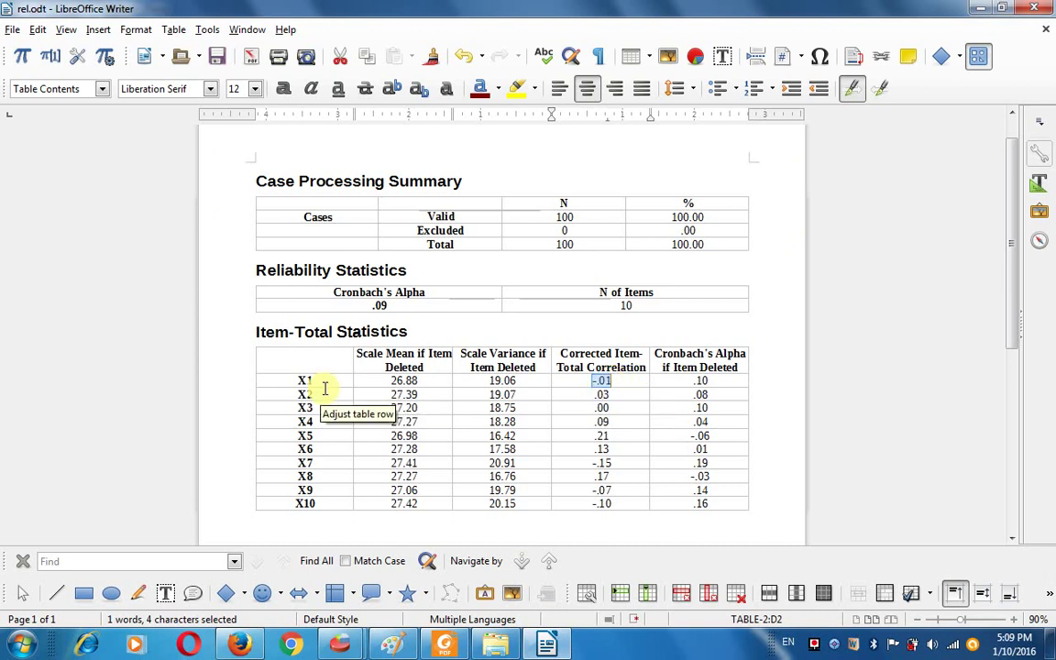
# Compare X1's Cronbach's Alpha if Item Deleted with the overall Cronbach's Alpha in the Reliability Statistics table
pyautogui.moveTo(295, 381); pyautogui.dragTo(337, 381)
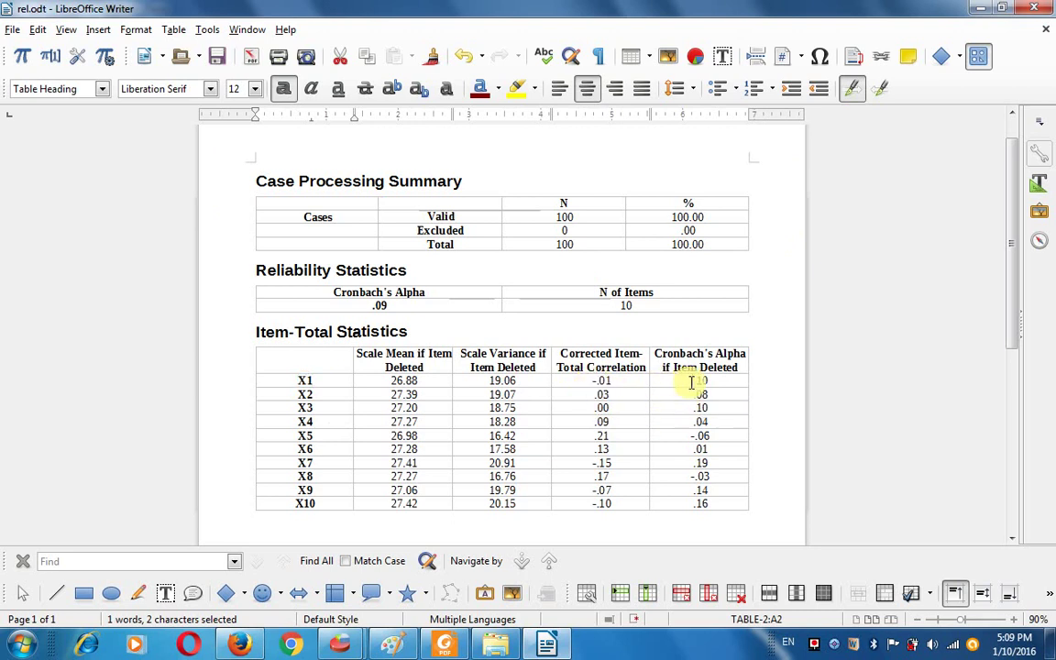
pyautogui.moveTo(691, 381)
pyautogui.mouseDown()
pyautogui.moveTo(726, 382)
pyautogui.moveTo(705, 383)
pyautogui.mouseUp()
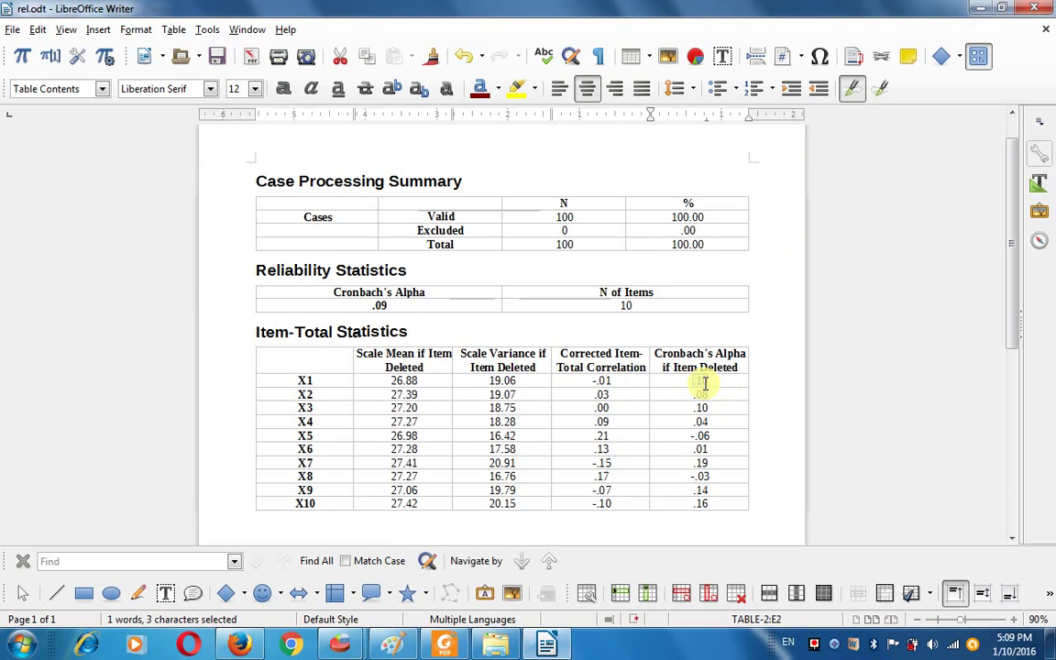
pyautogui.moveTo(371, 306); pyautogui.dragTo(393, 305)
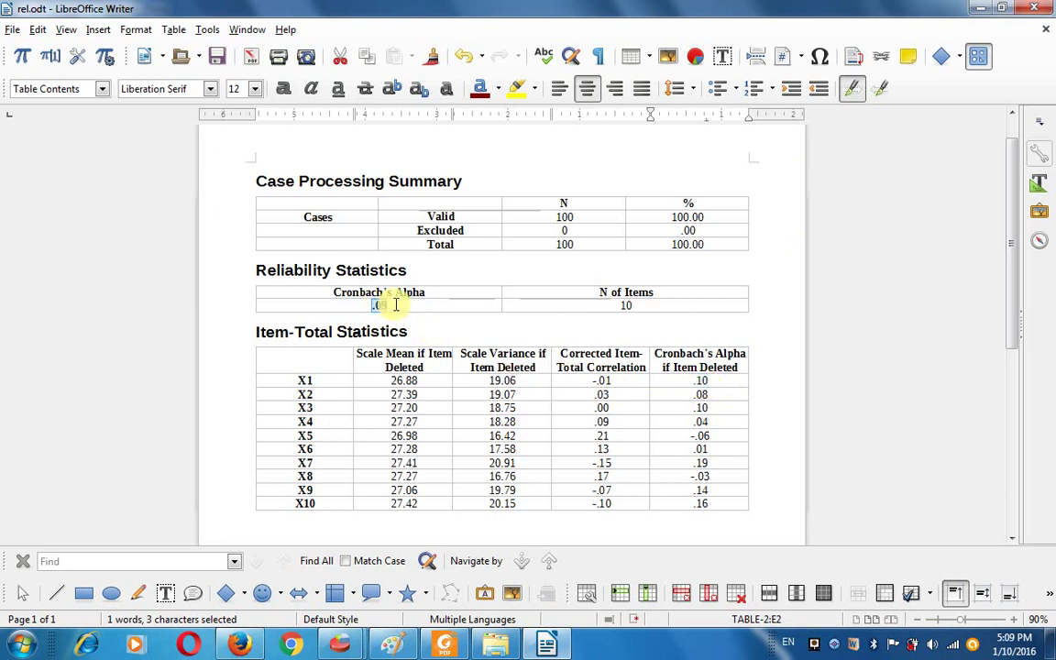
pyautogui.moveTo(294, 380); pyautogui.dragTo(328, 382)
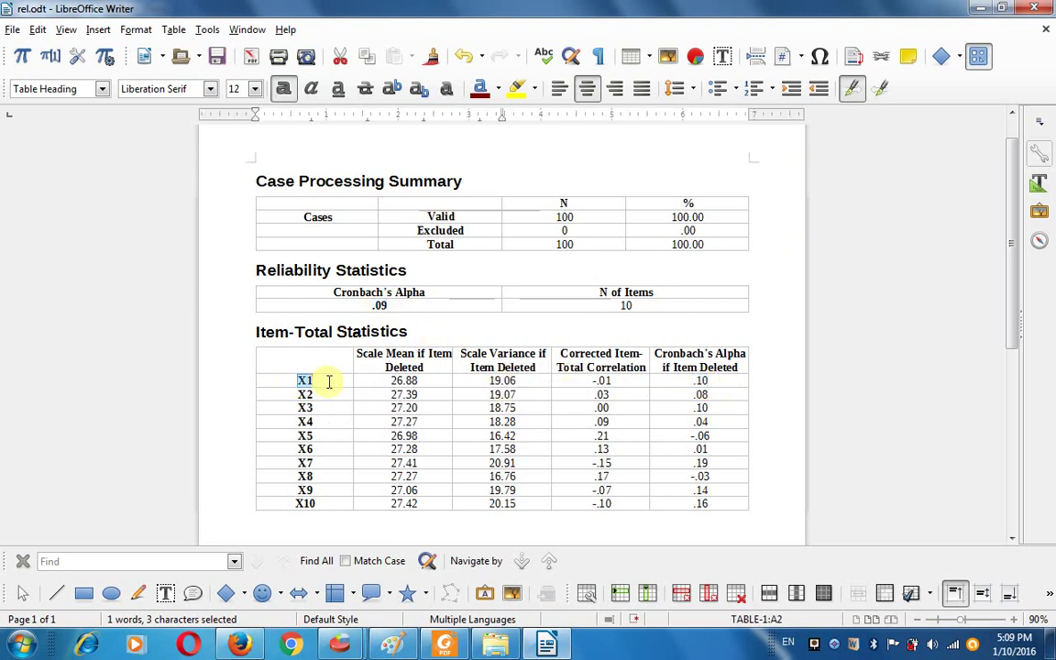
pyautogui.doubleClick(721, 379)
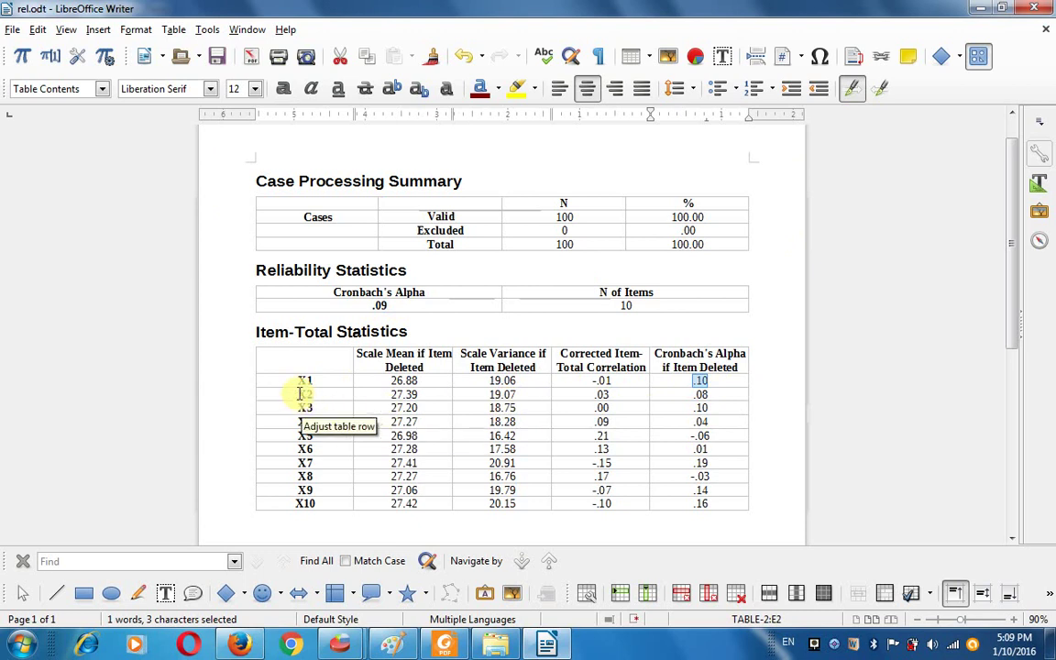
# Examine X2's Corrected Item-Total Correlation and its Cronbach's Alpha if Item Deleted in the Item-Total Statistics table
pyautogui.moveTo(300, 394); pyautogui.dragTo(320, 393)
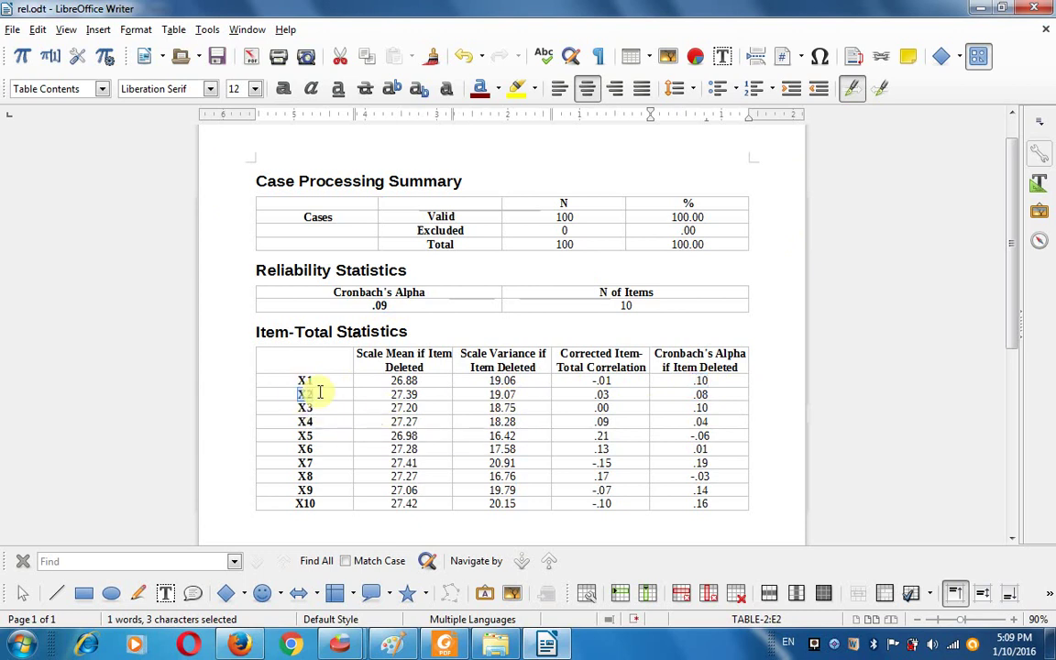
pyautogui.doubleClick(597, 395)
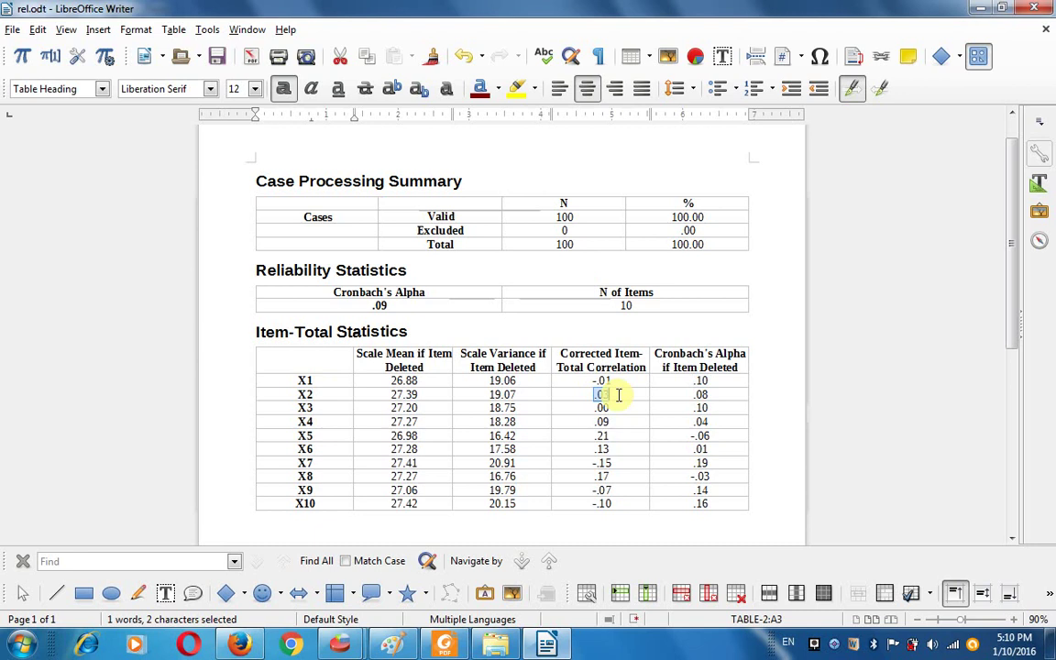
pyautogui.moveTo(596, 394); pyautogui.dragTo(616, 396)
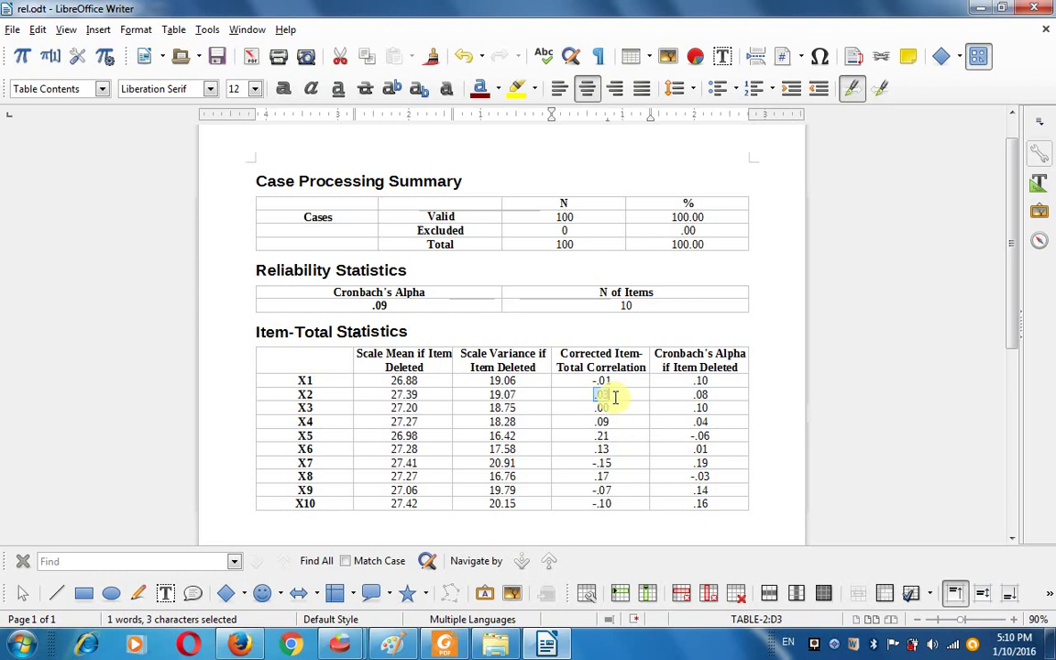
pyautogui.doubleClick(302, 394)
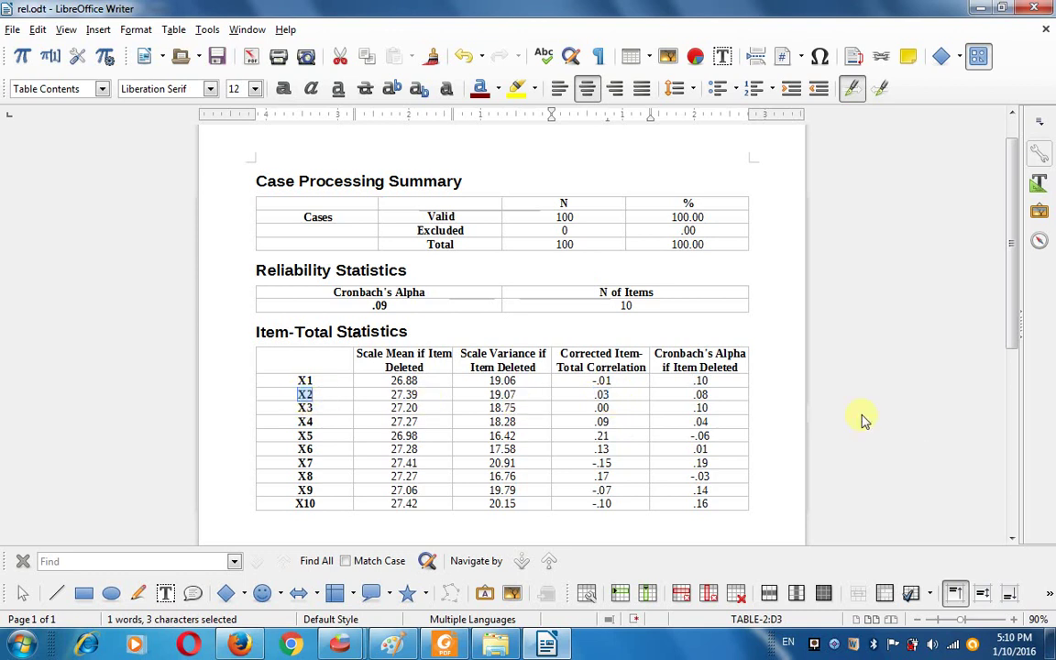
pyautogui.doubleClick(704, 394)
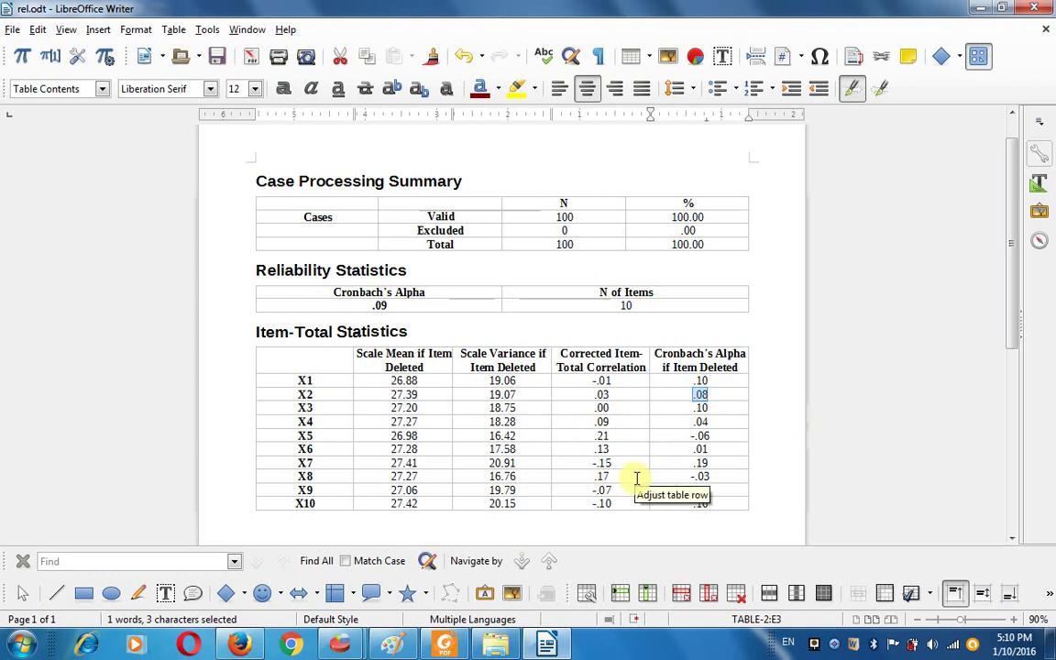
# Compare X7's Cronbach's Alpha if Item Deleted with the overall Cronbach's Alpha, and highlight the X7 item label
pyautogui.doubleClick(304, 463)
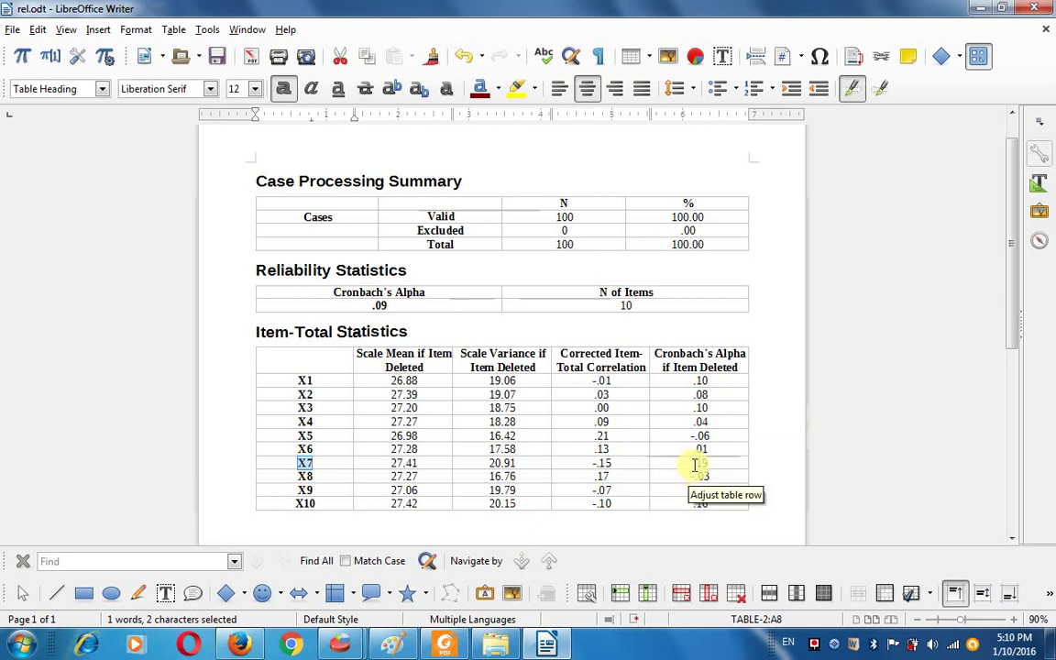
pyautogui.doubleClick(379, 305)
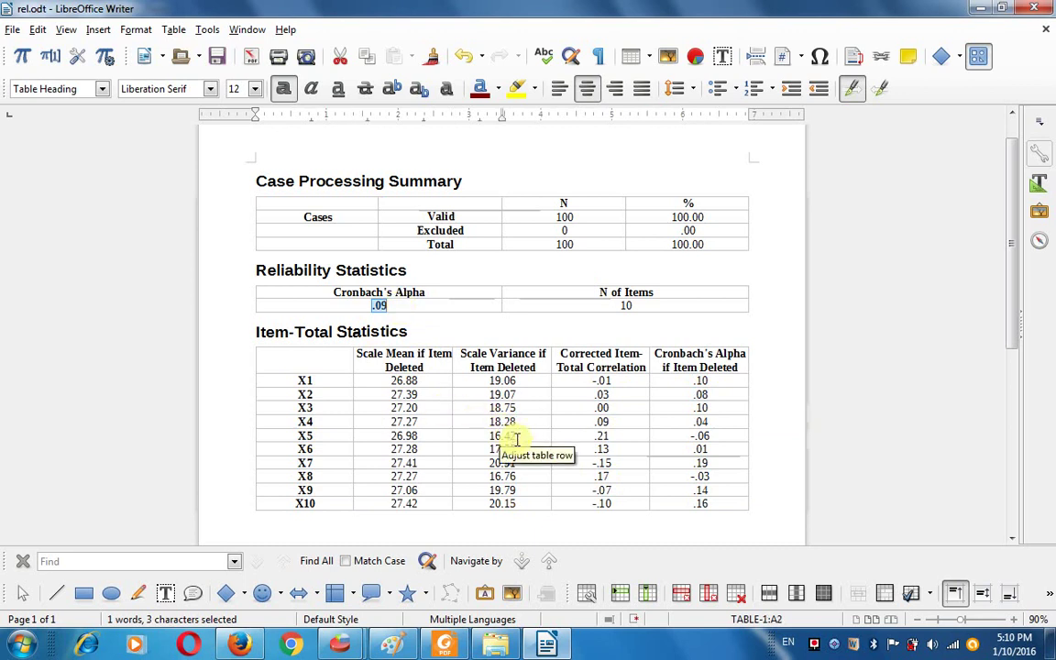
pyautogui.doubleClick(310, 463)
pyautogui.doubleClick(692, 464)
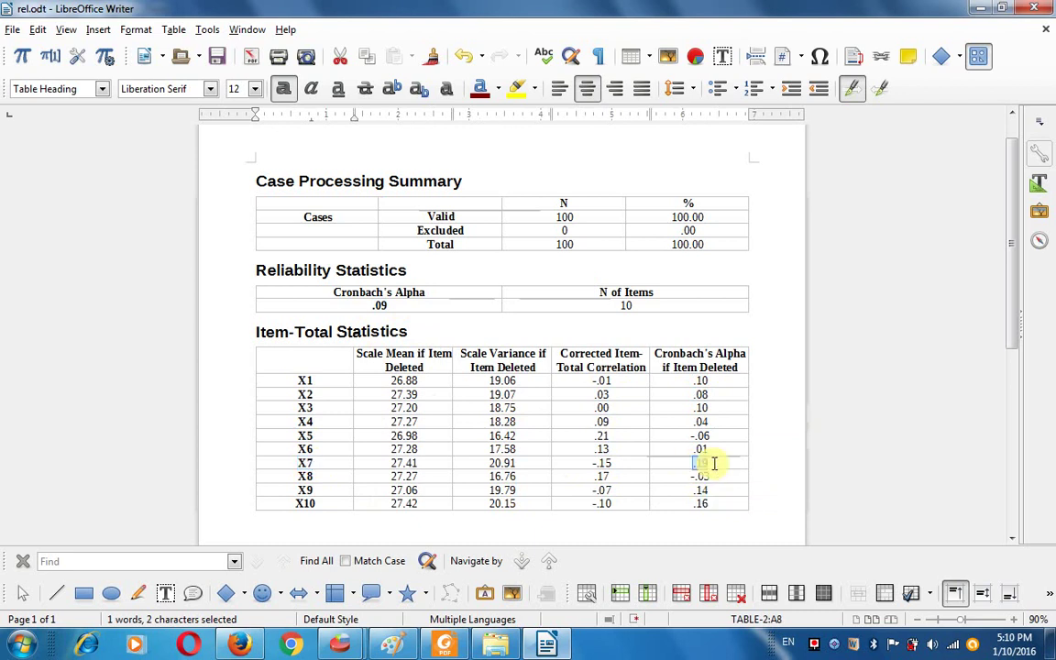
pyautogui.hotkey('shift', 'Home')
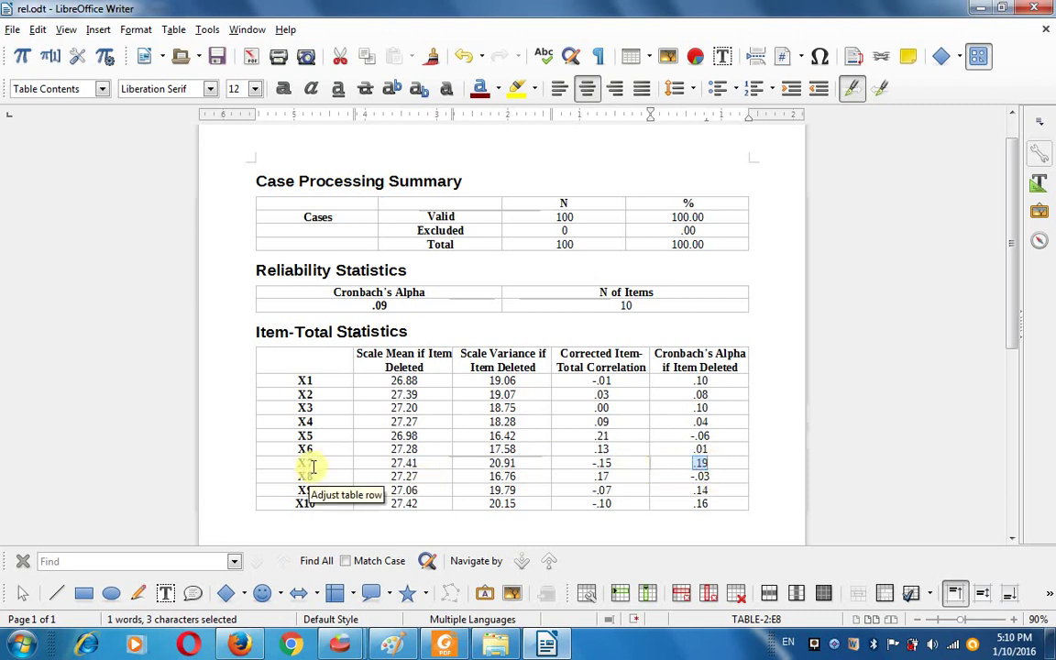
pyautogui.moveTo(300, 463); pyautogui.dragTo(316, 463)
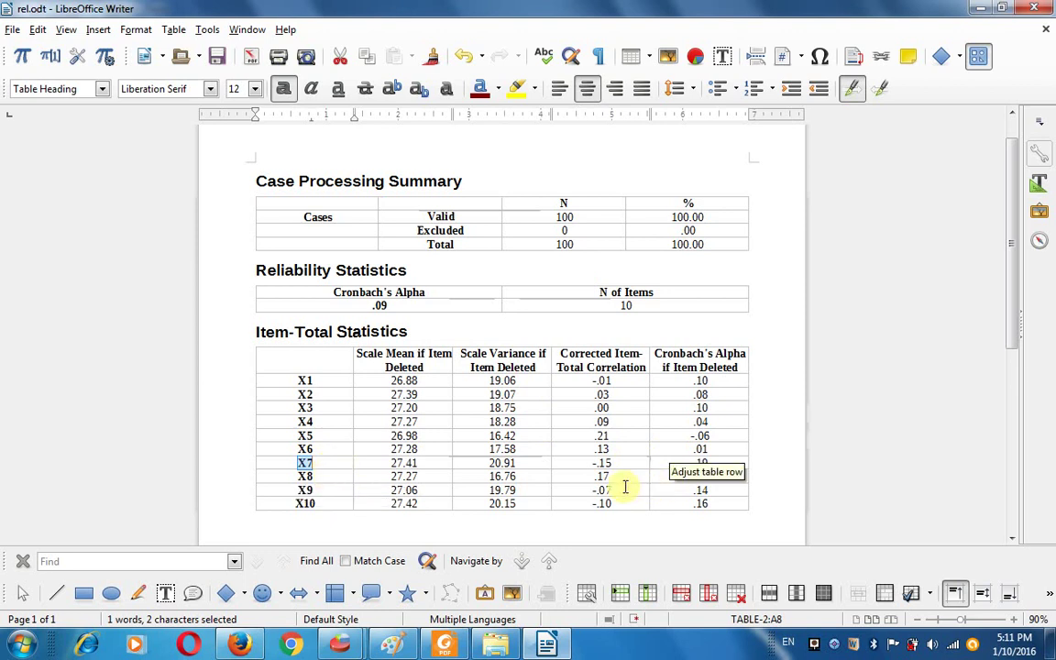
# Highlight item X9, and examine X8's Corrected Item-Total Correlation and Cronbach's Alpha if Item Deleted
pyautogui.doubleClick(310, 490)
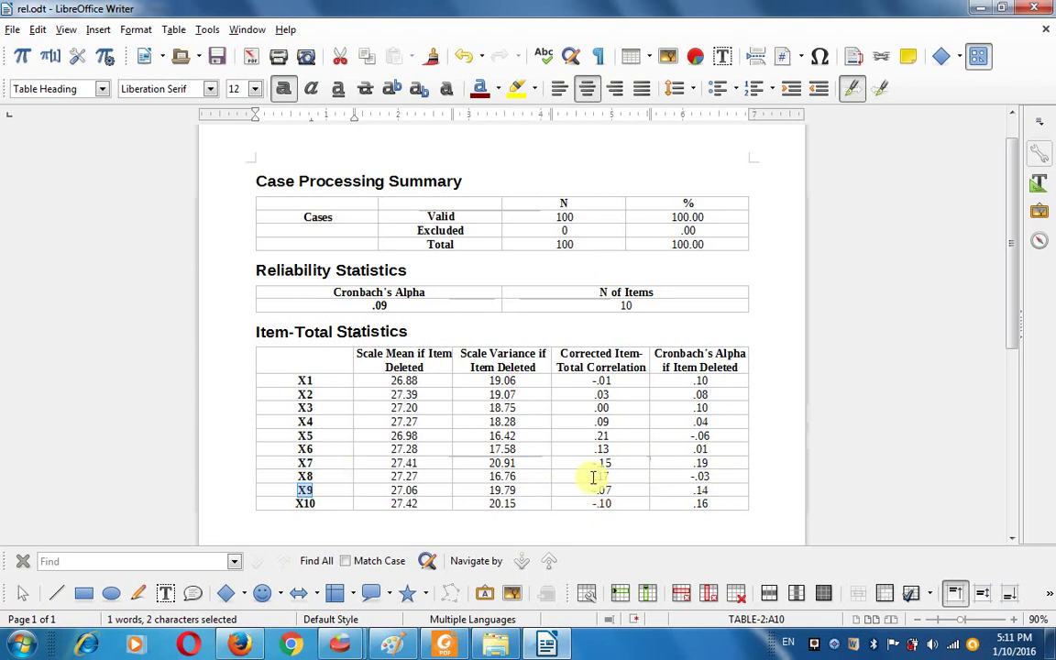
pyautogui.moveTo(593, 478); pyautogui.dragTo(608, 478)
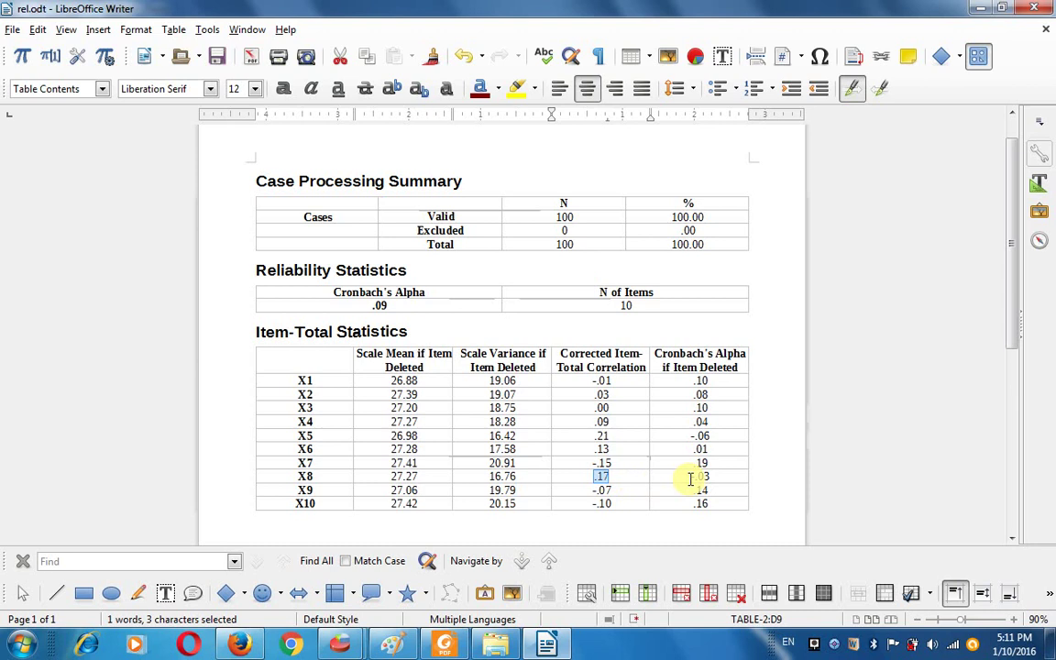
pyautogui.moveTo(276, 479); pyautogui.dragTo(337, 475)
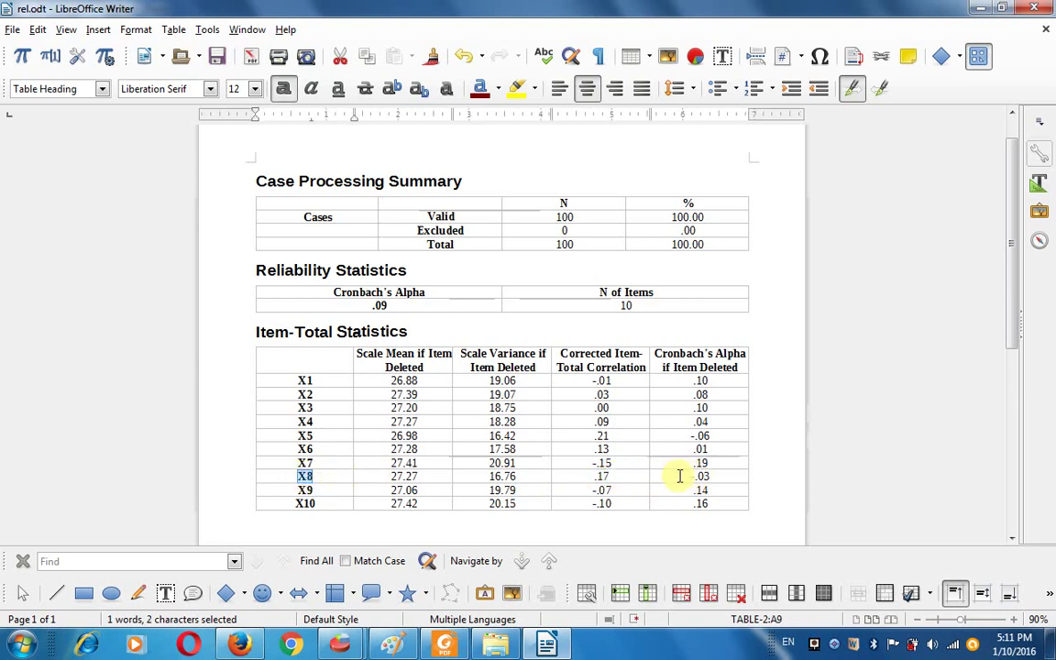
pyautogui.moveTo(686, 475); pyautogui.dragTo(731, 476)
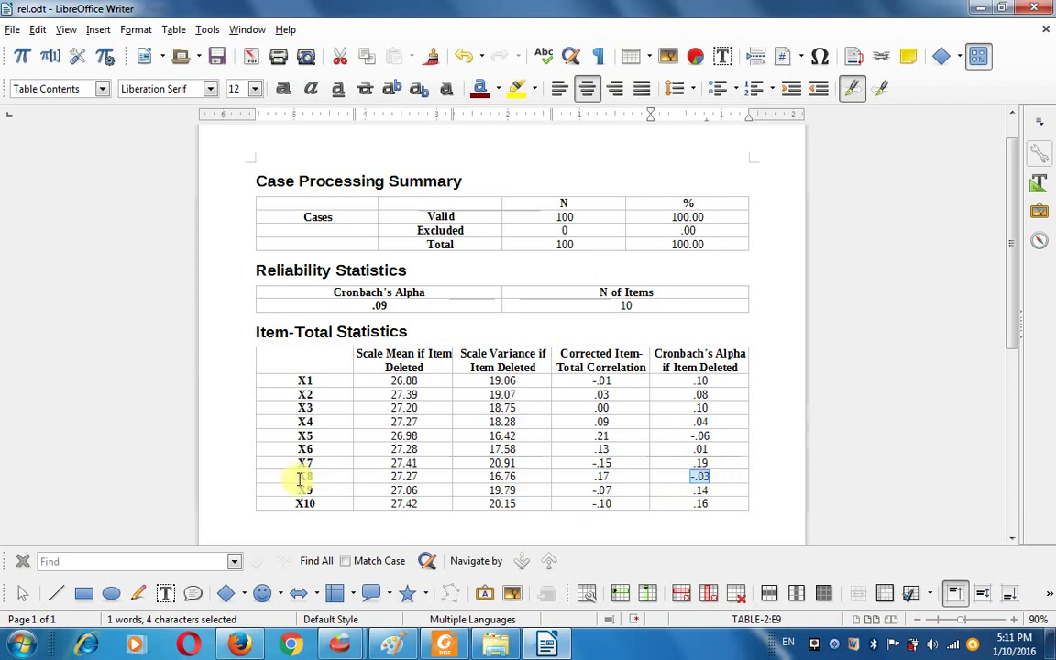
pyautogui.moveTo(294, 476); pyautogui.dragTo(323, 475)
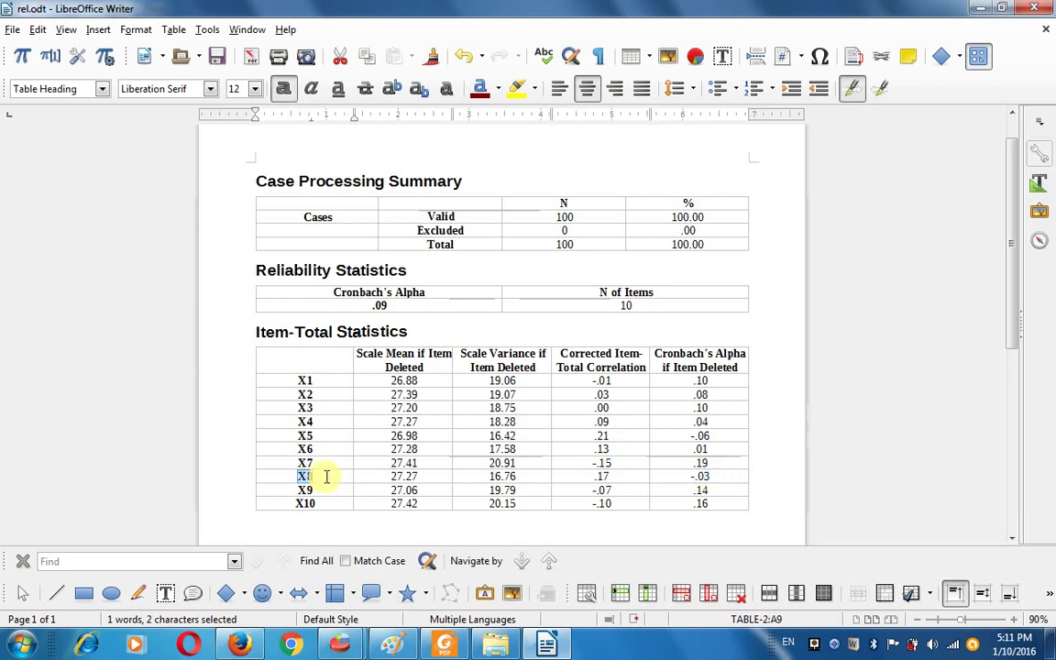